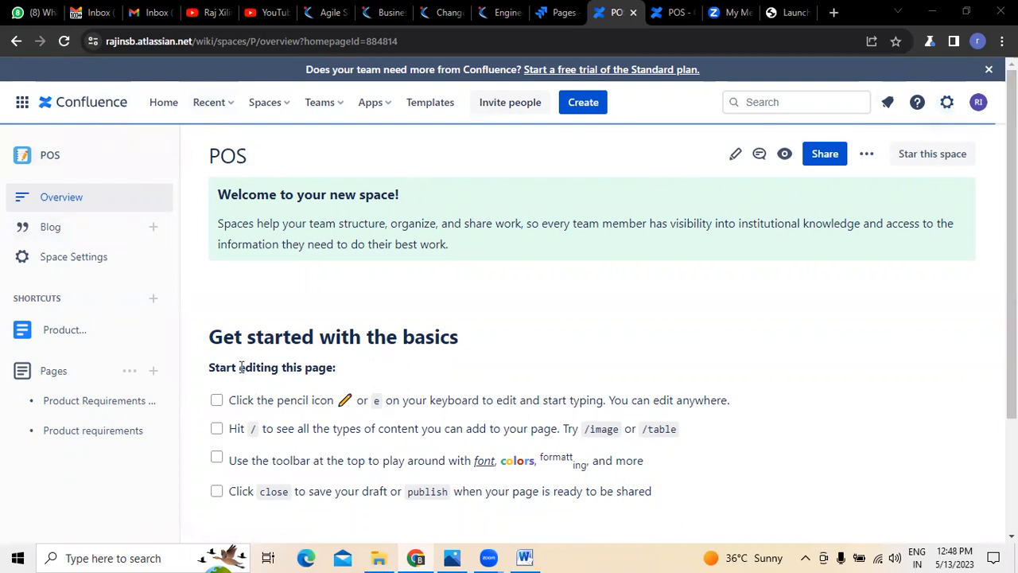
Step: Look over the POS space overview page and review the options in its space settings
scroll(95, 426, down, 2)
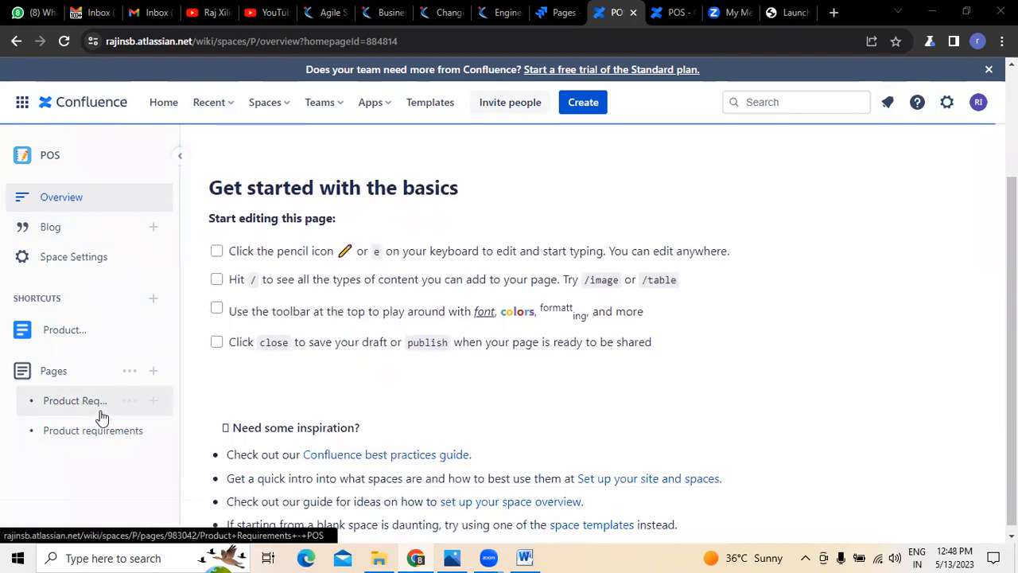
scroll(714, 371, down, 1)
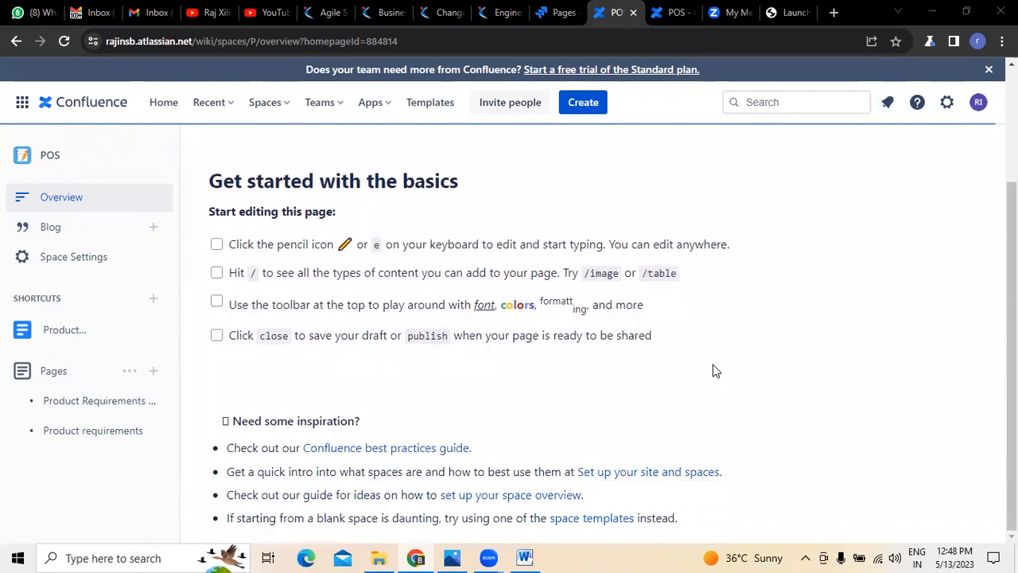
scroll(713, 371, up, 2)
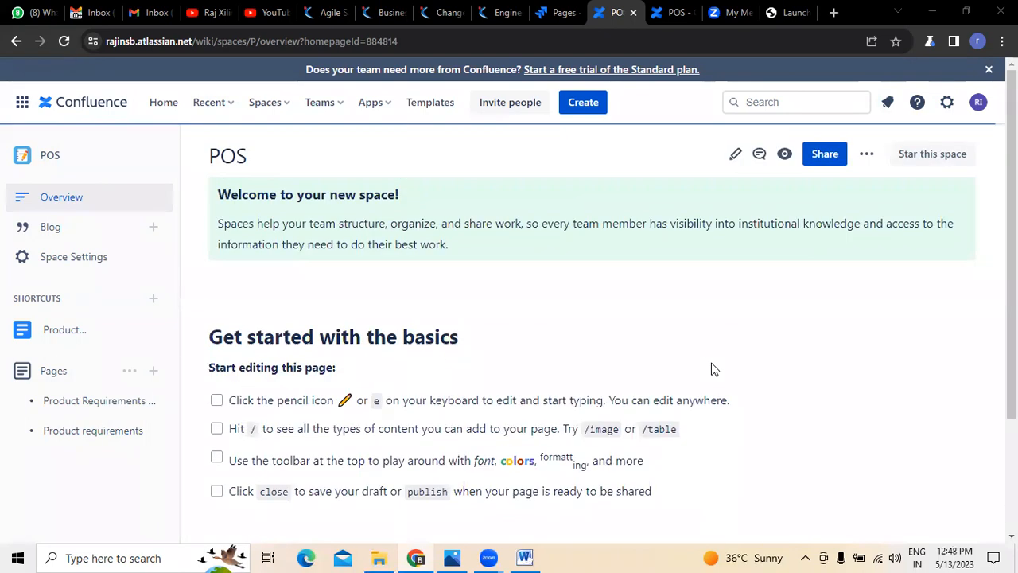
click(52, 261)
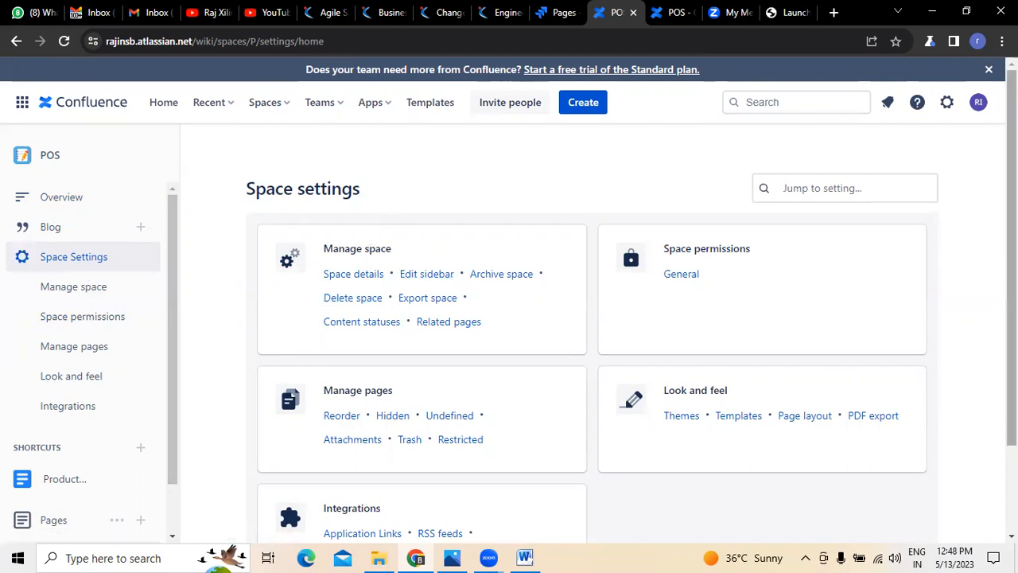
scroll(1011, 247, down, 3)
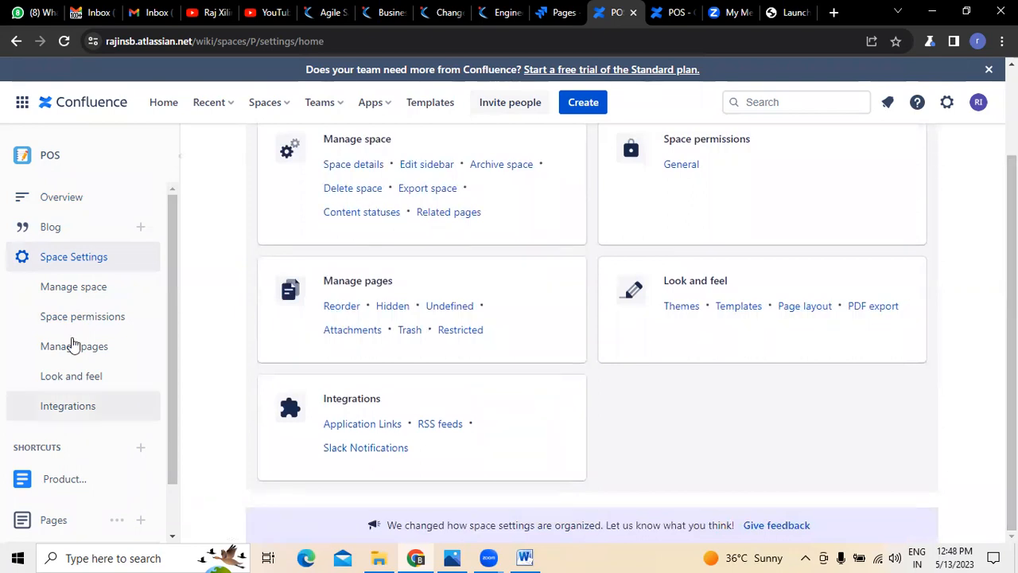
Step: Open the templates section of the space's Look and feel settings and look over the available templates
click(90, 384)
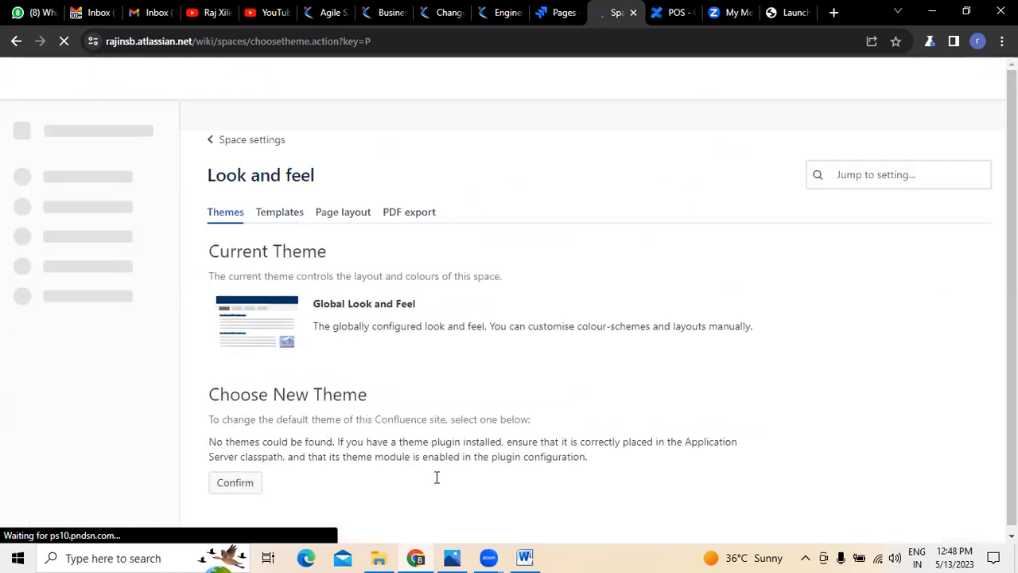
click(270, 214)
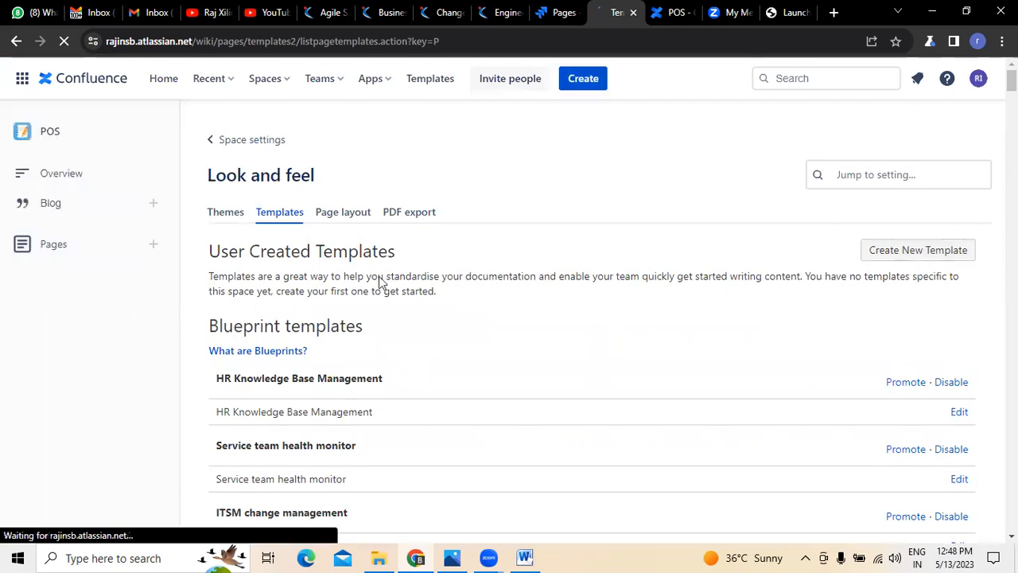
scroll(810, 384, down, 1)
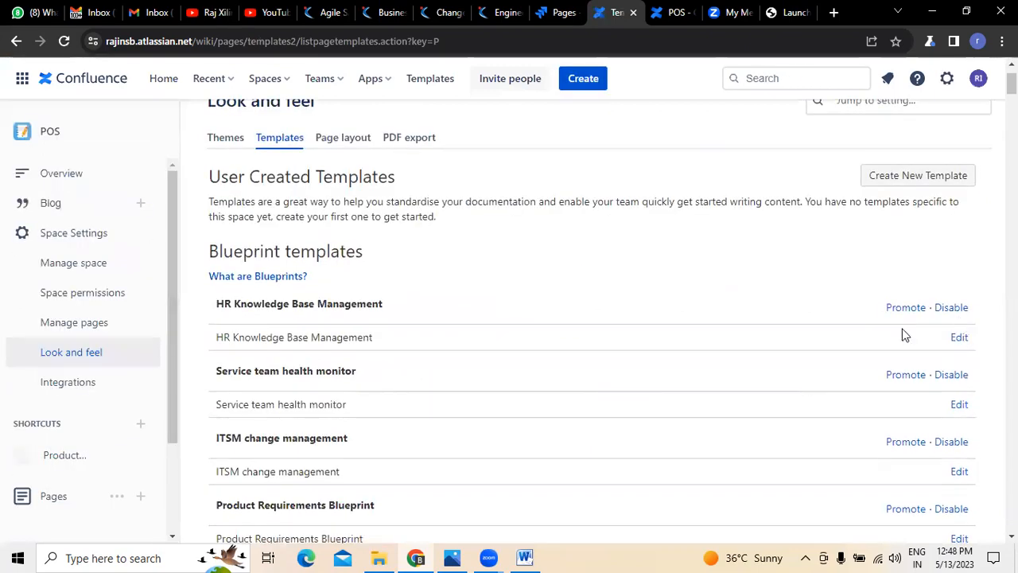
scroll(411, 379, up, 1)
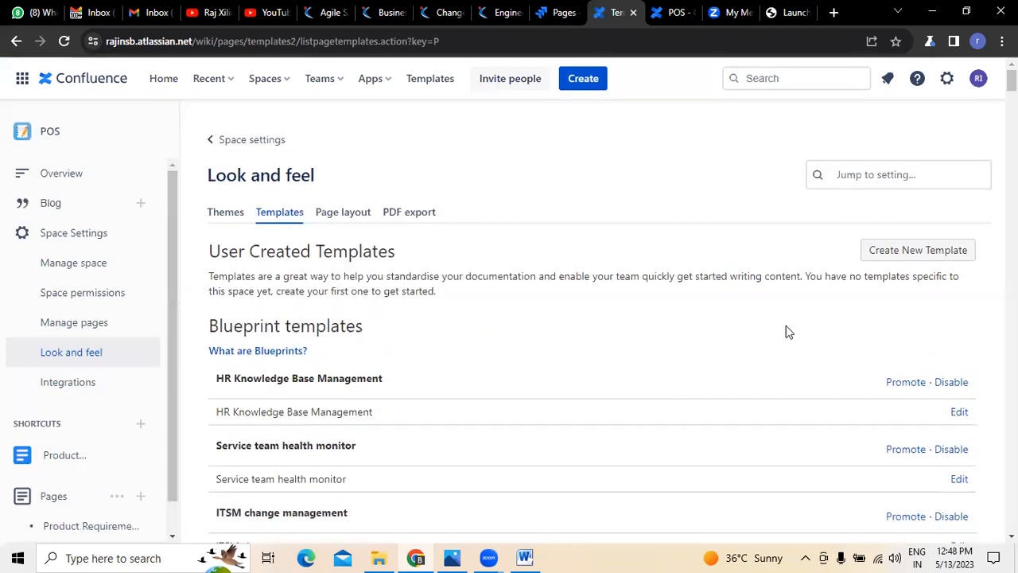
click(877, 248)
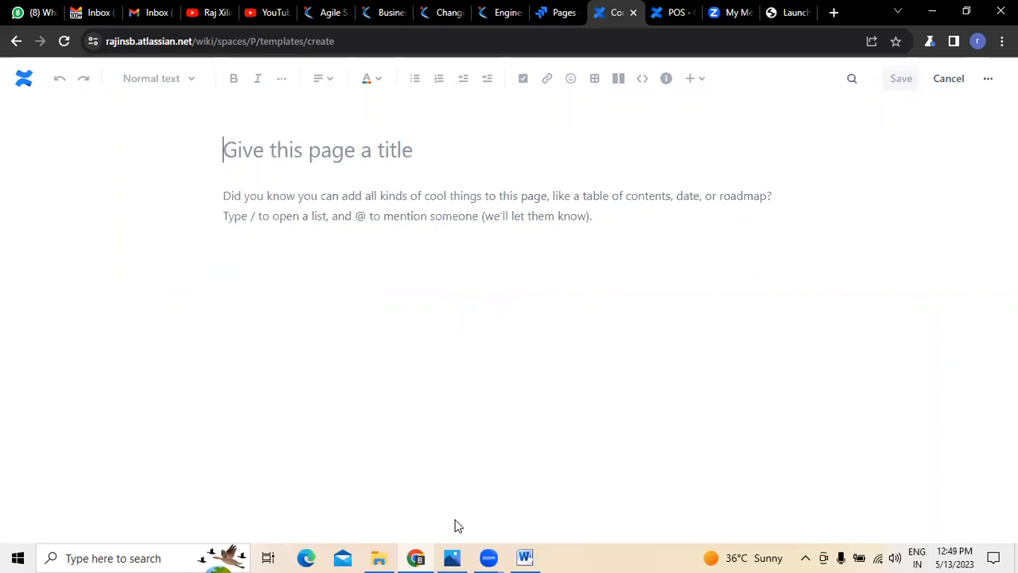
click(561, 14)
click(623, 13)
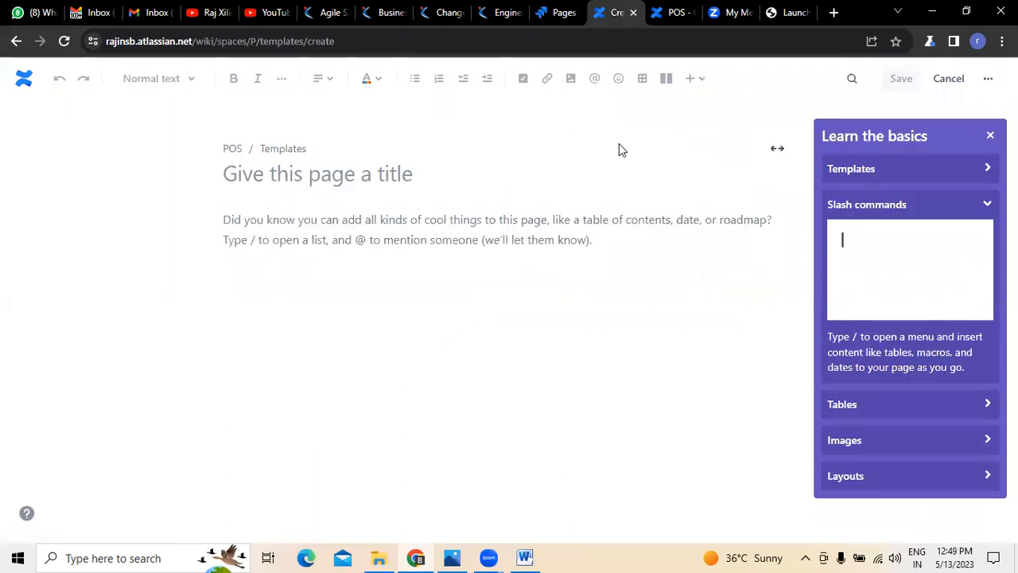
click(17, 43)
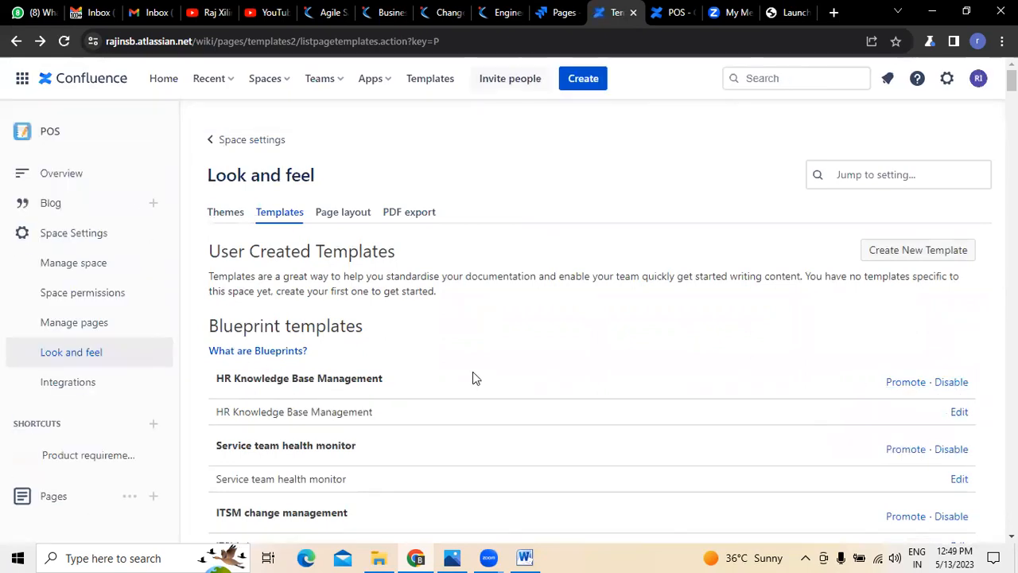
Step: Examine the blueprint templates listed for the space and their promote, disable and edit options
scroll(548, 325, down, 2)
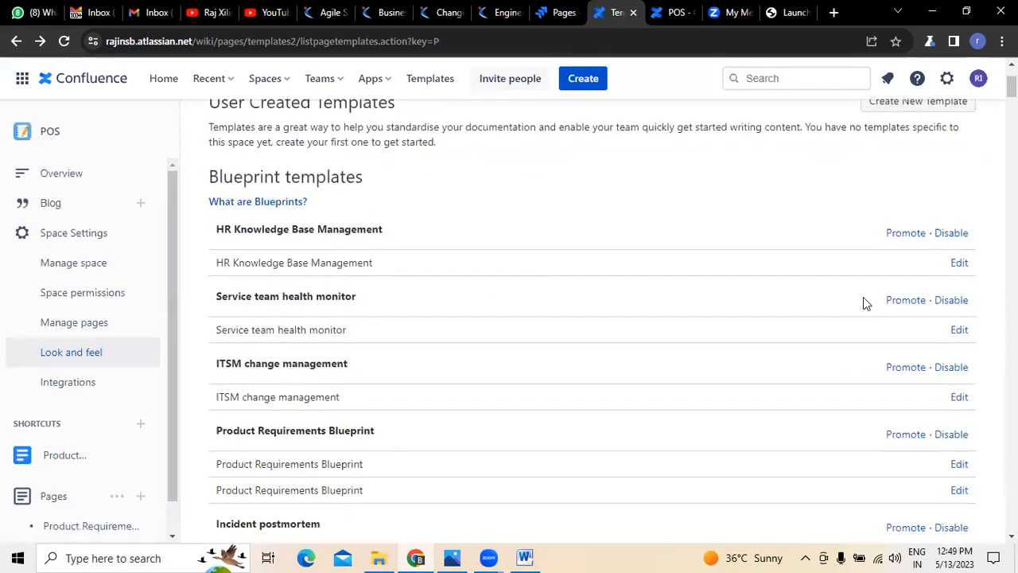
click(900, 368)
scroll(299, 447, down, 4)
scroll(300, 446, up, 6)
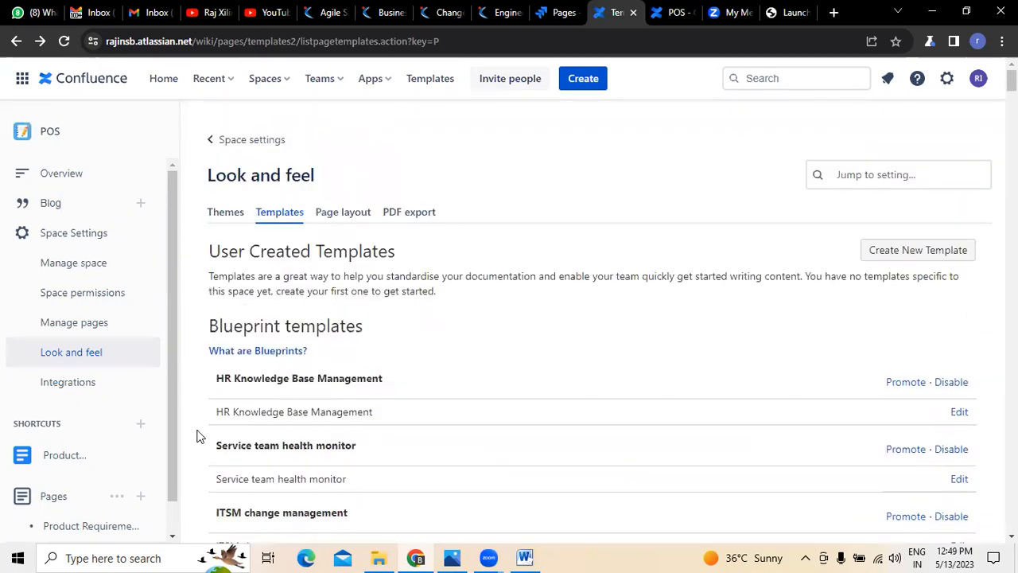
Step: Examine the POS space permissions for licensed groups, individual users and anonymous access
click(97, 293)
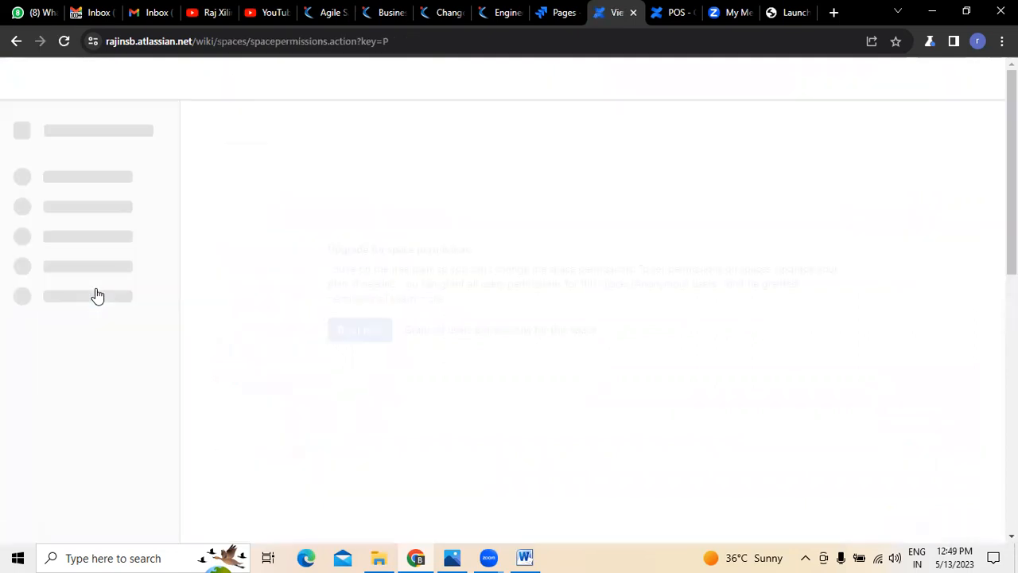
scroll(534, 422, down, 2)
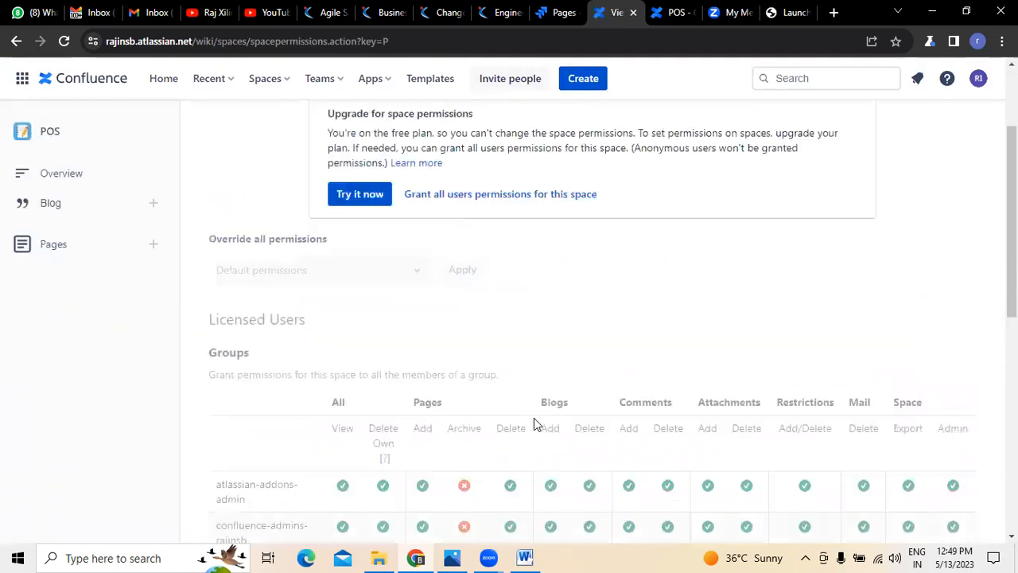
scroll(534, 417, down, 3)
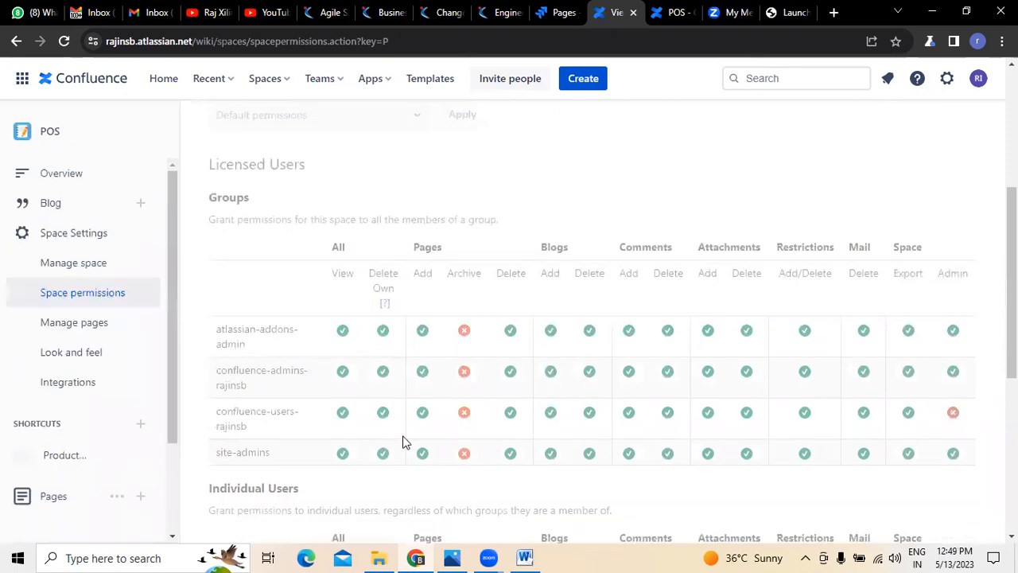
scroll(403, 442, down, 5)
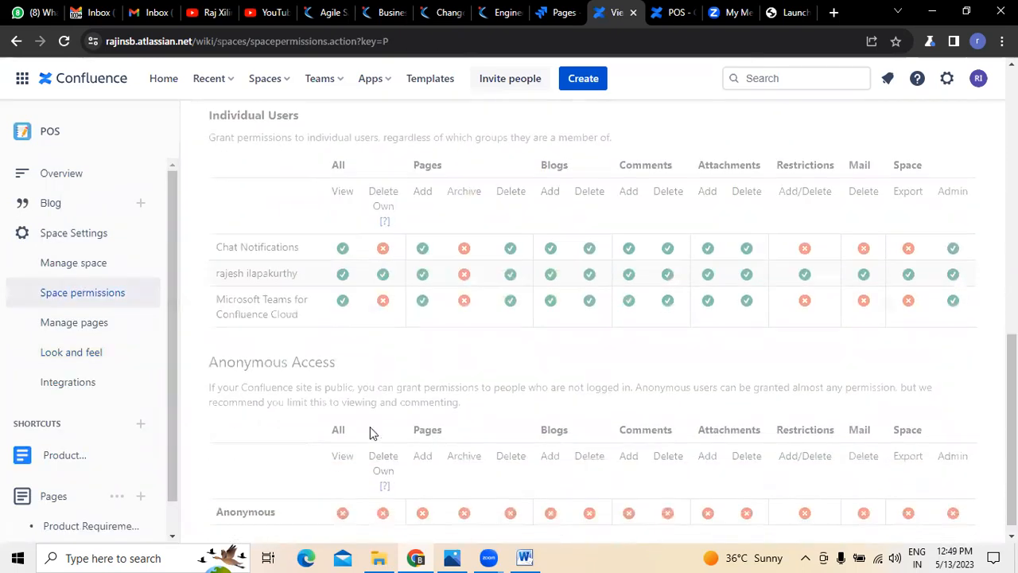
scroll(630, 413, up, 5)
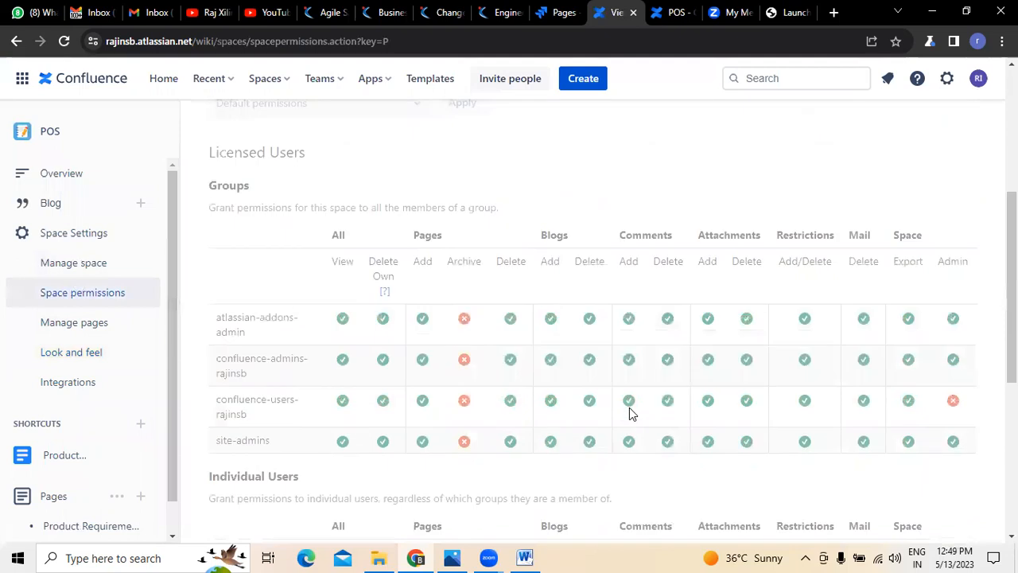
scroll(629, 413, up, 4)
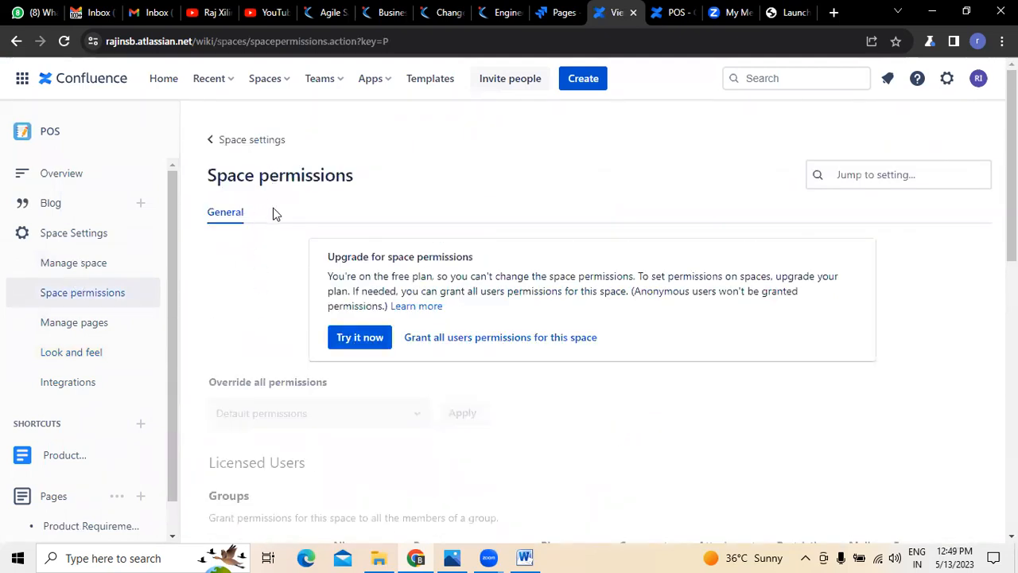
scroll(312, 434, down, 2)
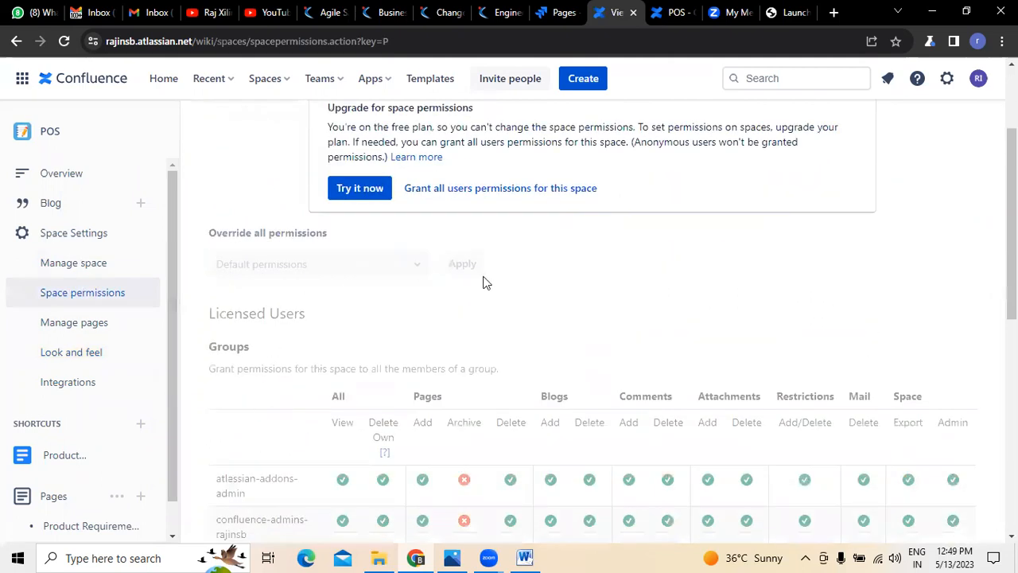
scroll(477, 302, down, 6)
scroll(331, 386, up, 3)
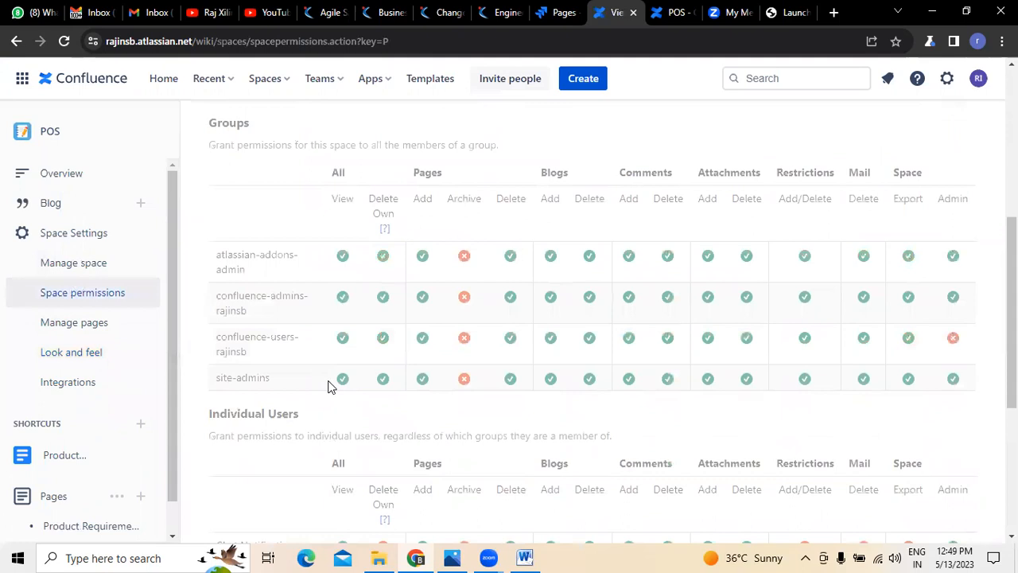
scroll(332, 386, down, 4)
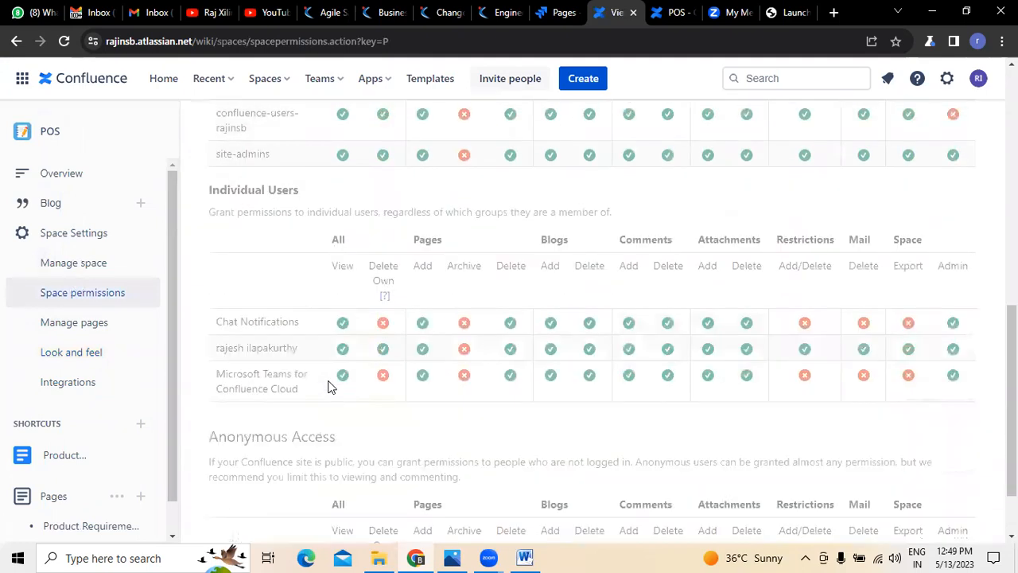
scroll(332, 387, up, 7)
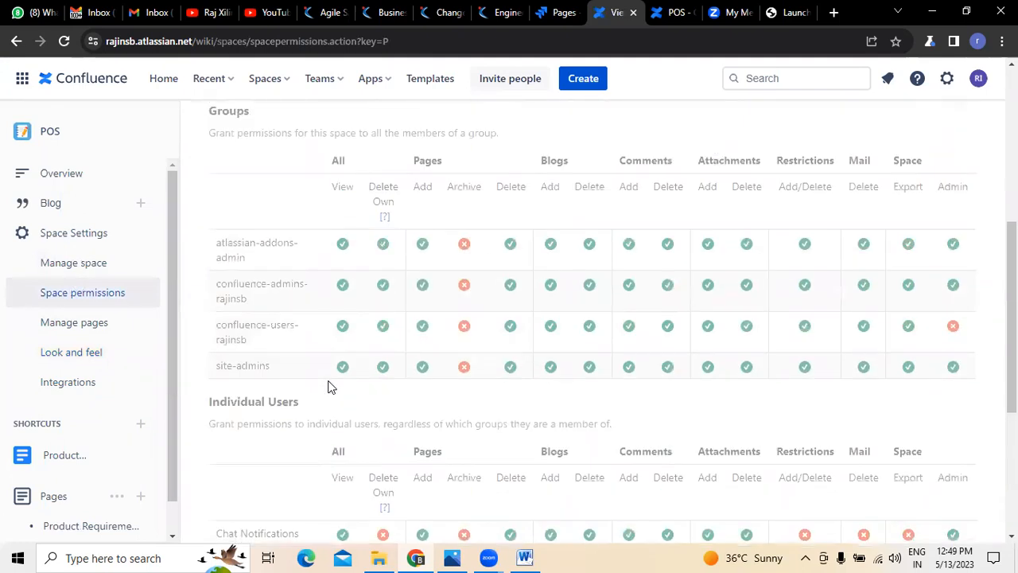
scroll(332, 387, up, 2)
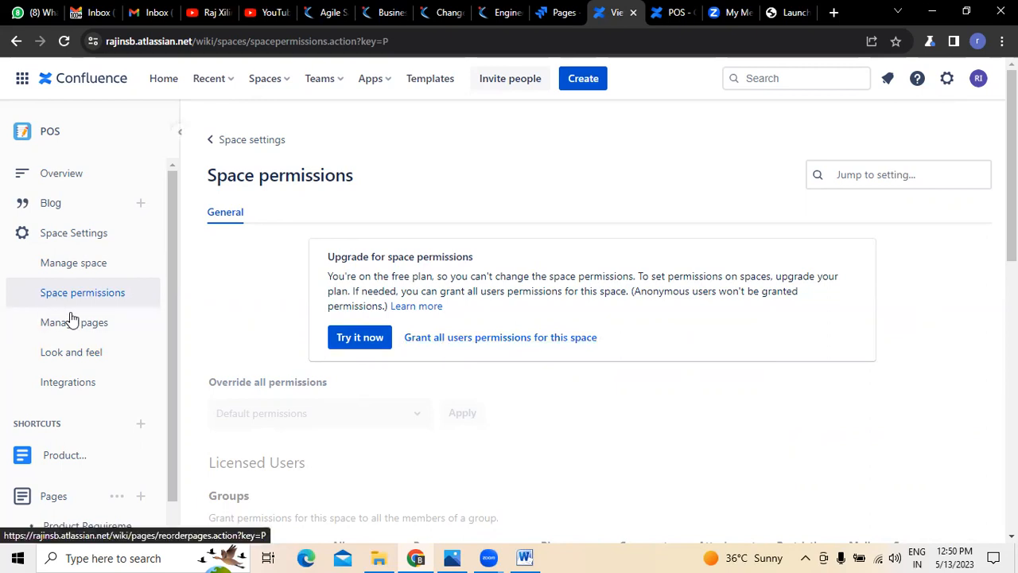
Step: In the space's Integrations settings, add a System JIRA application link to the project akite POS (AP)
click(81, 393)
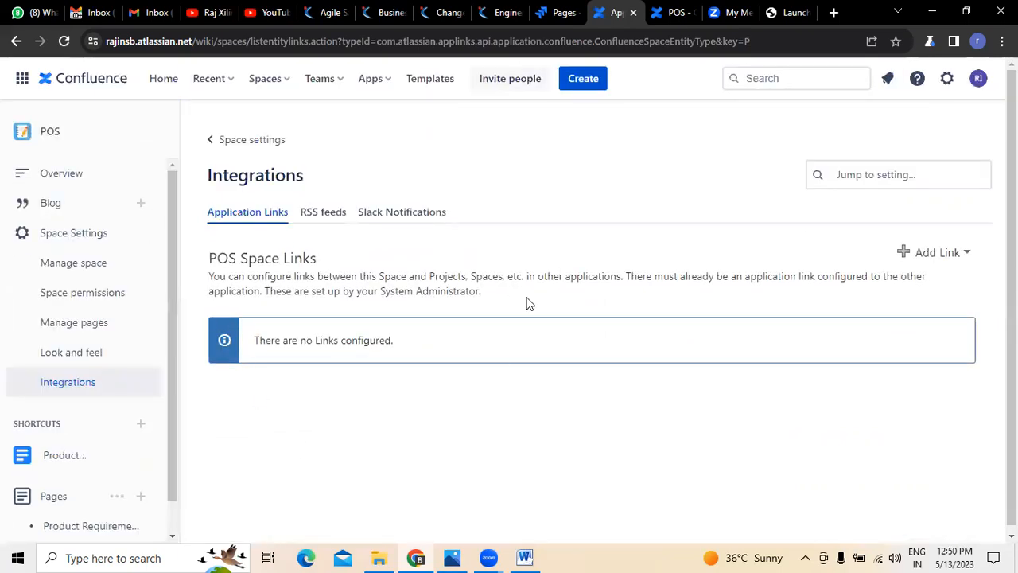
click(967, 254)
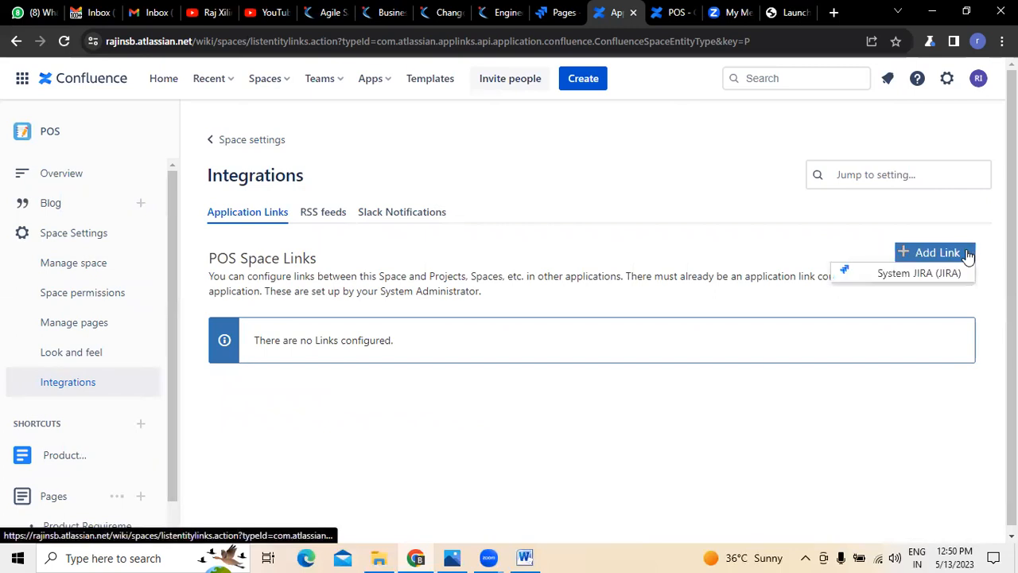
click(922, 273)
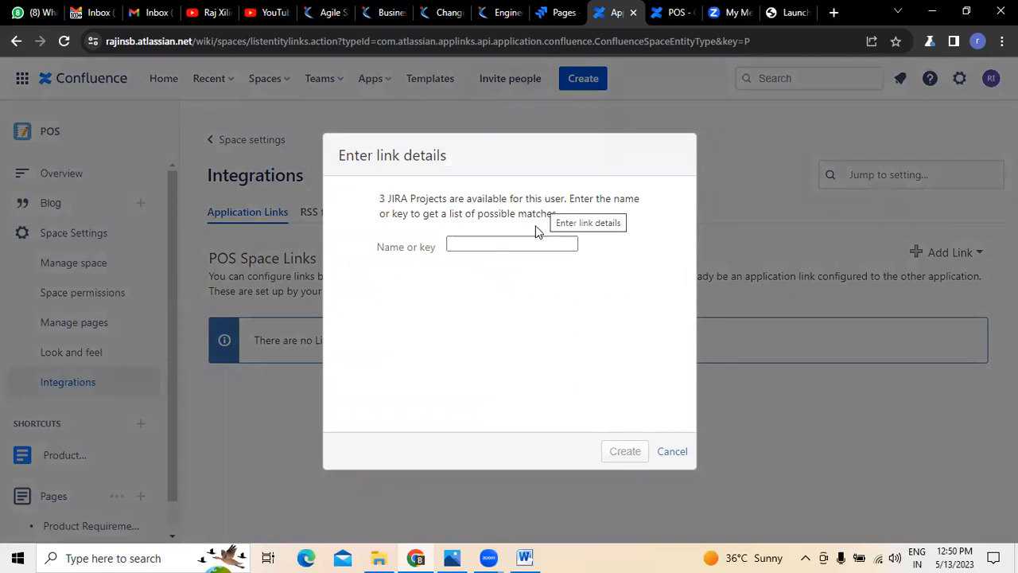
click(523, 242)
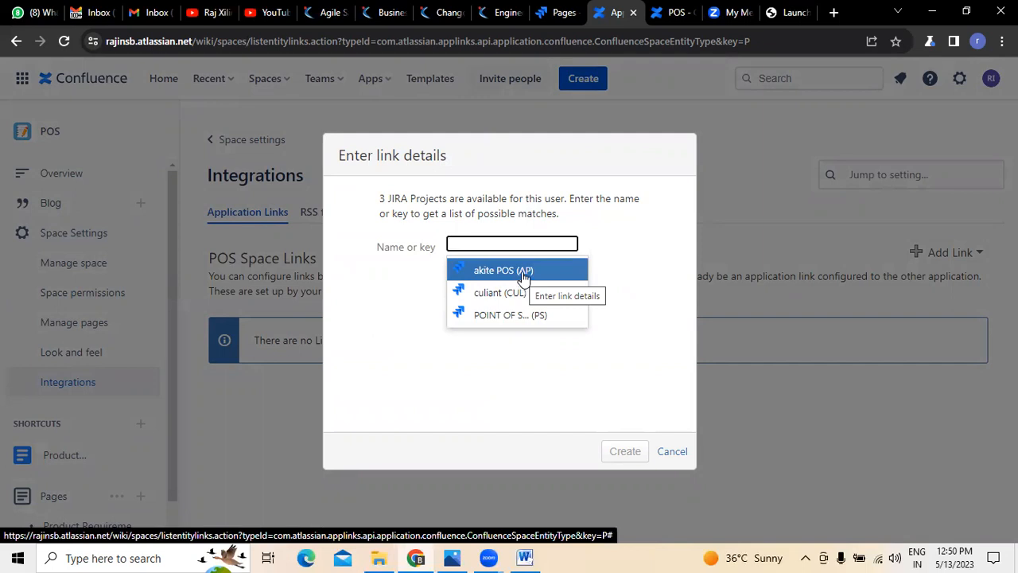
click(522, 272)
click(615, 461)
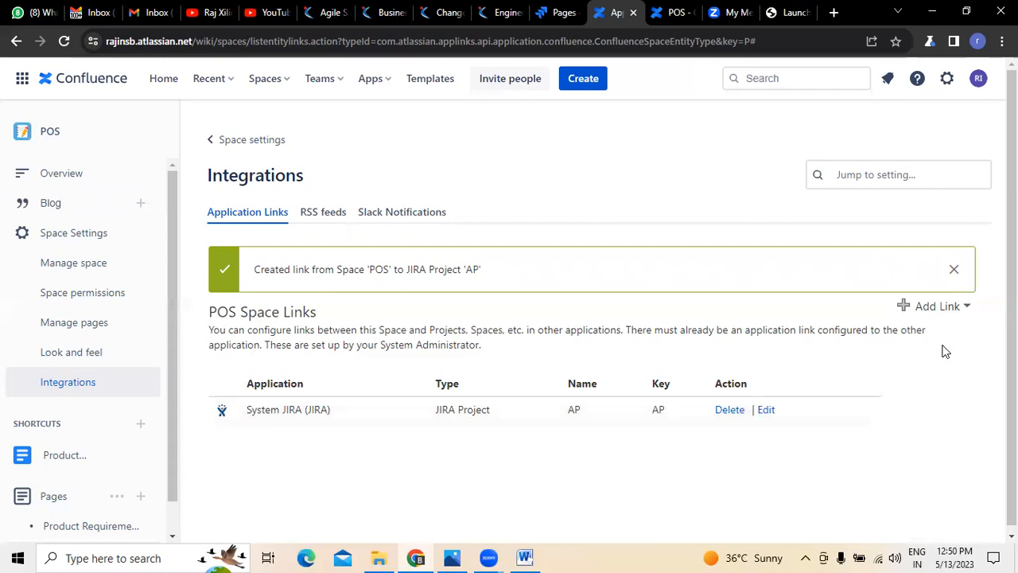
scroll(945, 350, down, 1)
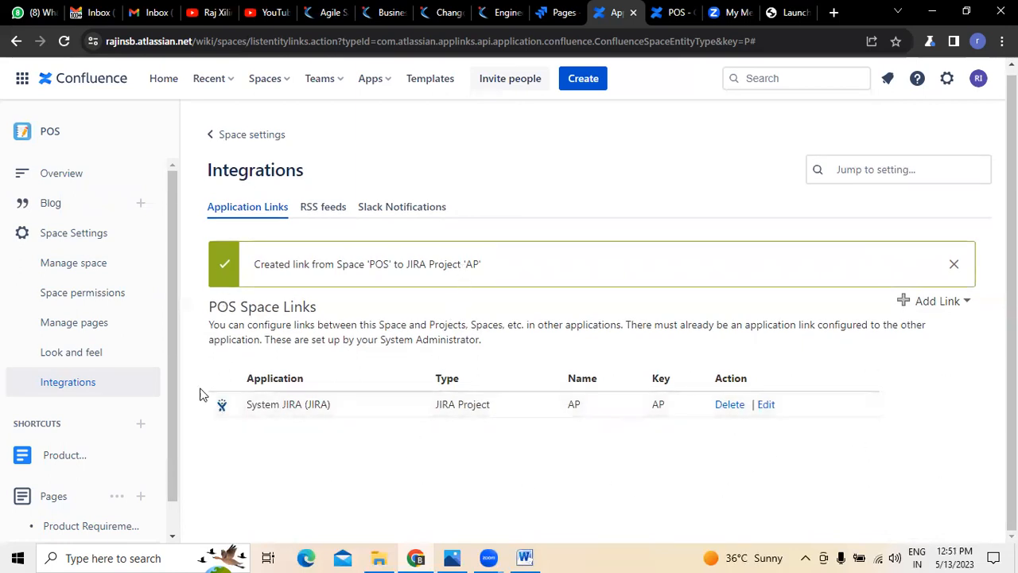
Step: Review the space's RSS feeds, application links and Slack notification settings under Integrations
click(334, 208)
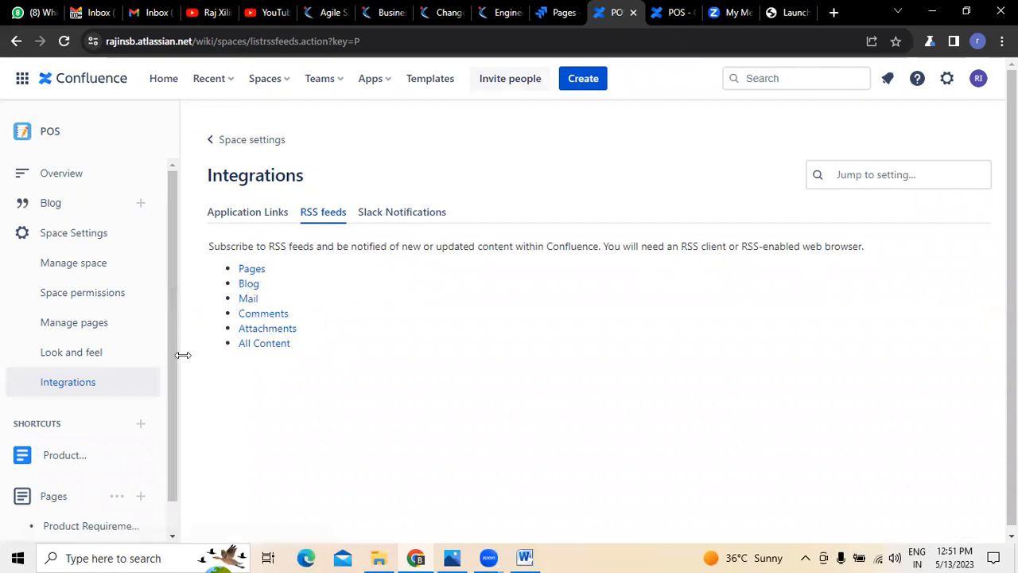
click(233, 218)
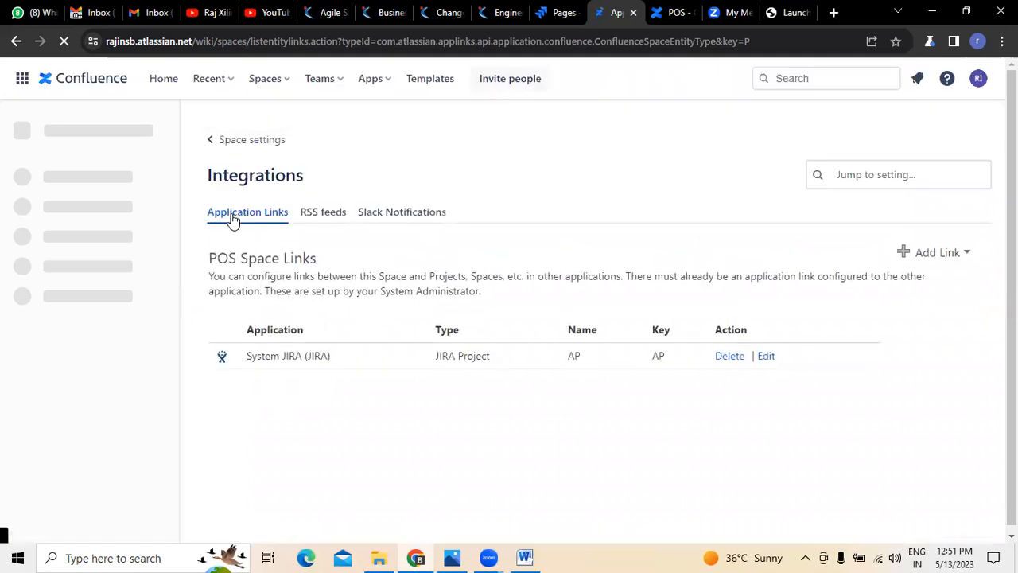
click(904, 256)
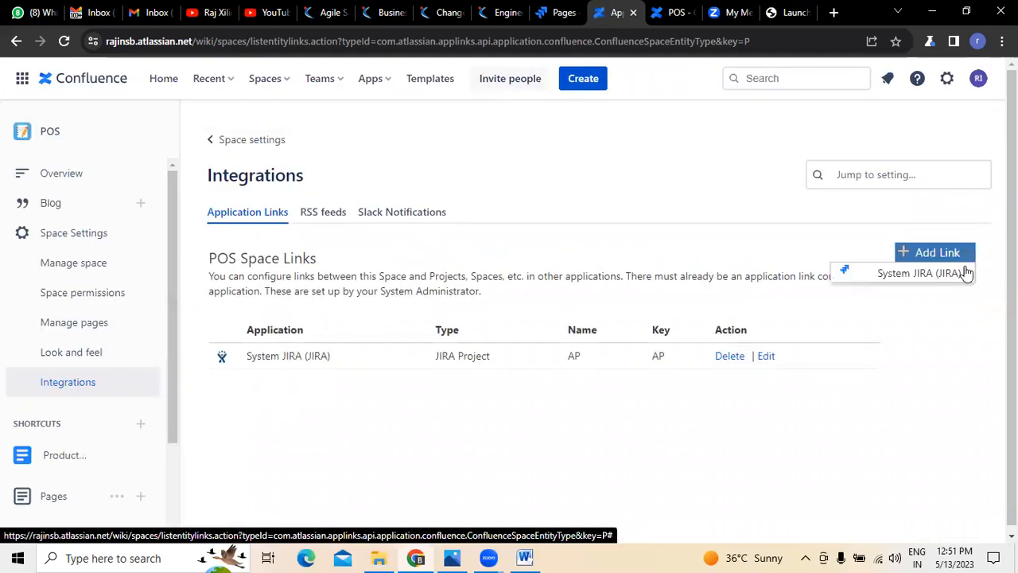
click(454, 264)
click(436, 220)
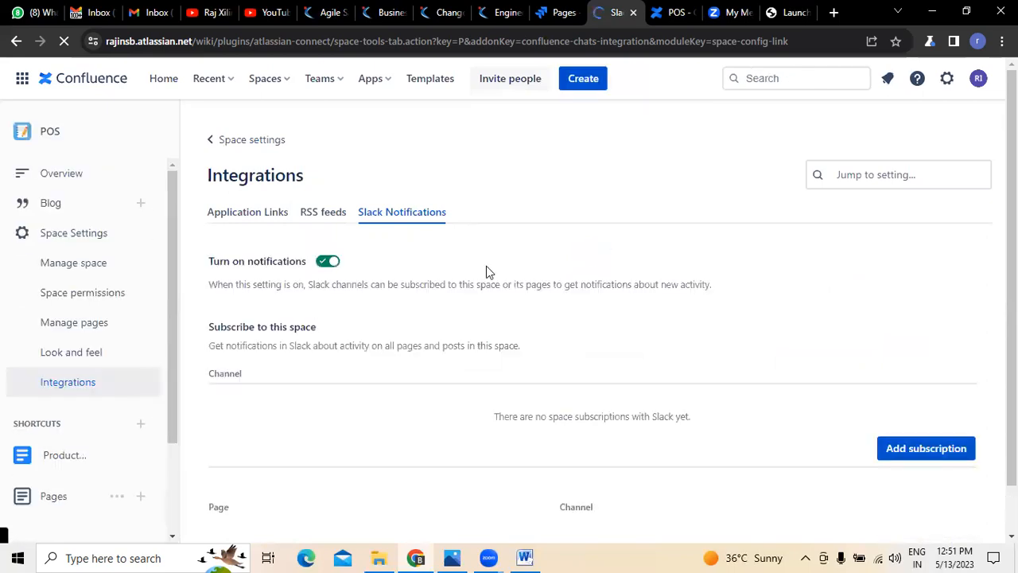
Step: Examine the space's Slack notification subscriptions and the overview of all space settings categories
scroll(355, 445, down, 1)
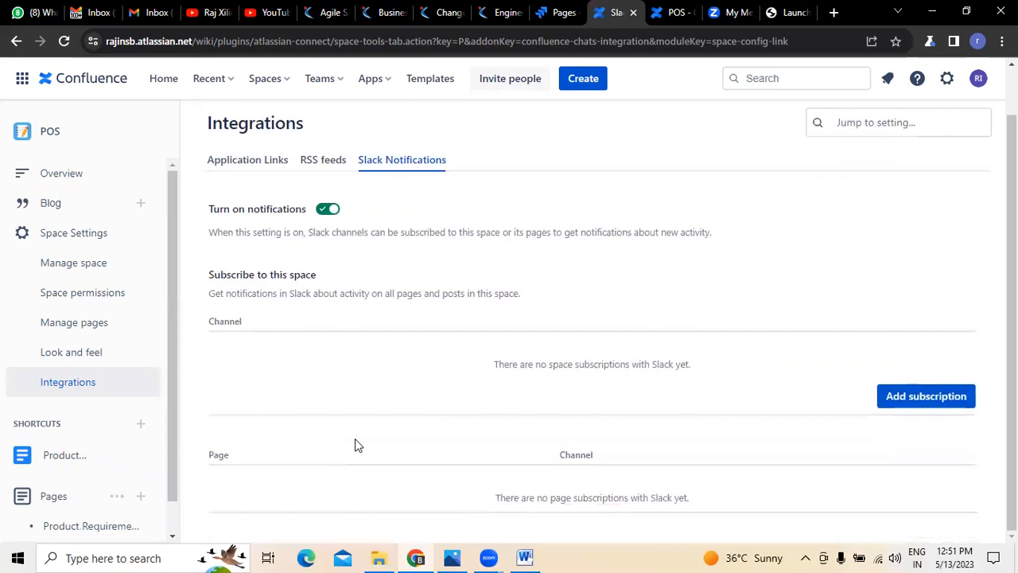
scroll(355, 445, up, 1)
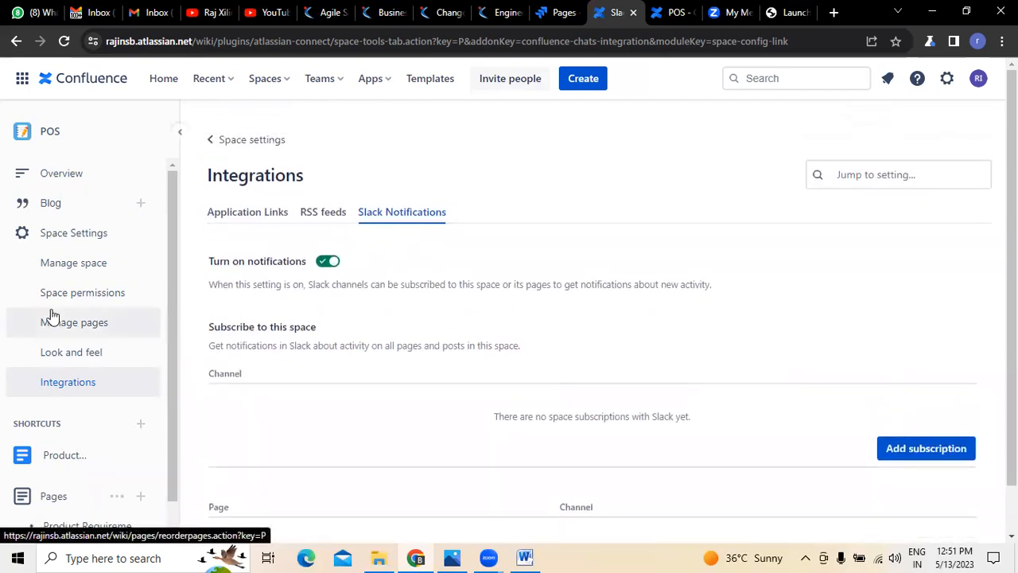
click(54, 239)
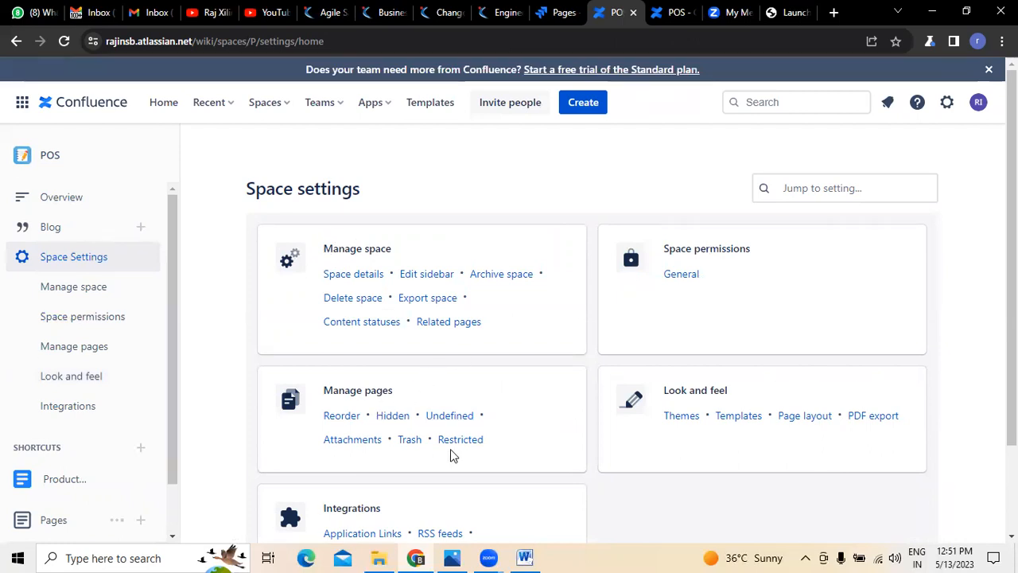
scroll(450, 455, down, 3)
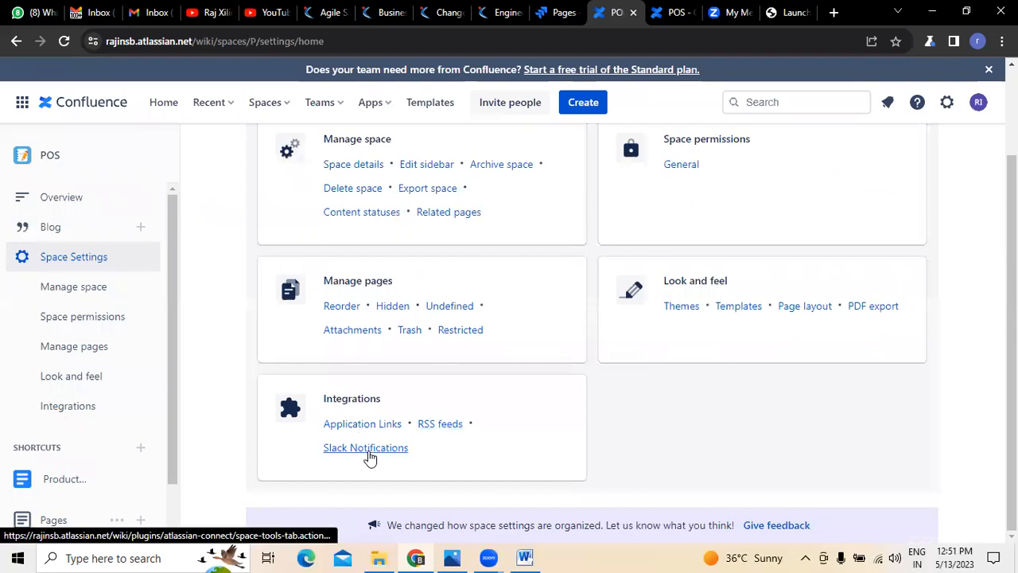
Step: Return to the POS space overview and check the recent pages filtered by Created by me and Worked on
click(59, 202)
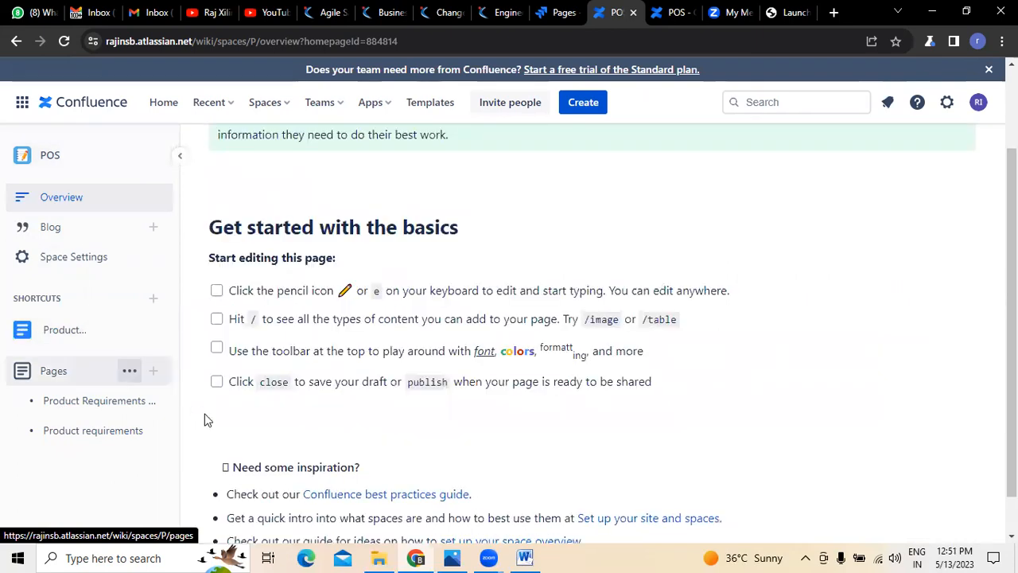
click(230, 105)
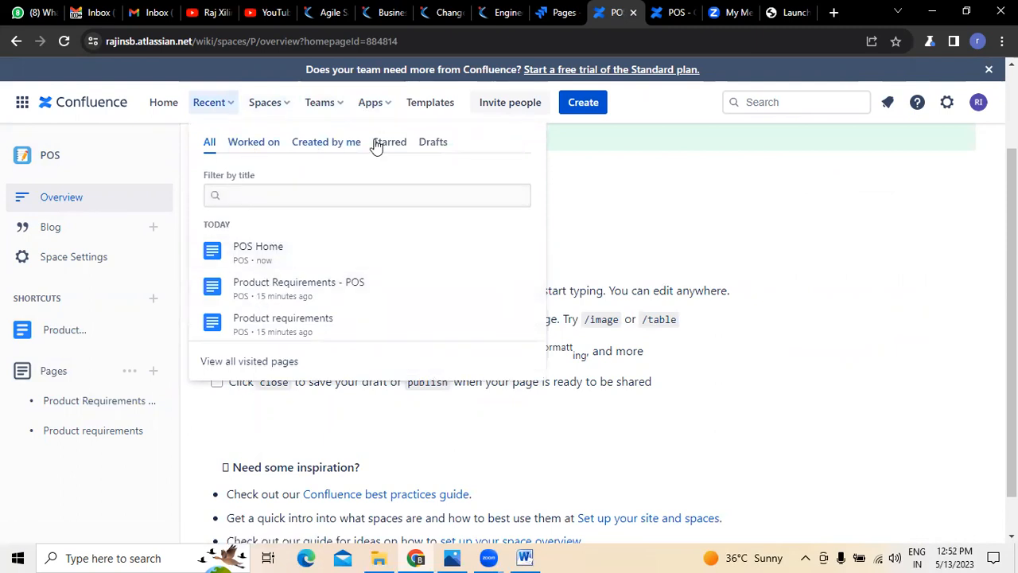
click(346, 151)
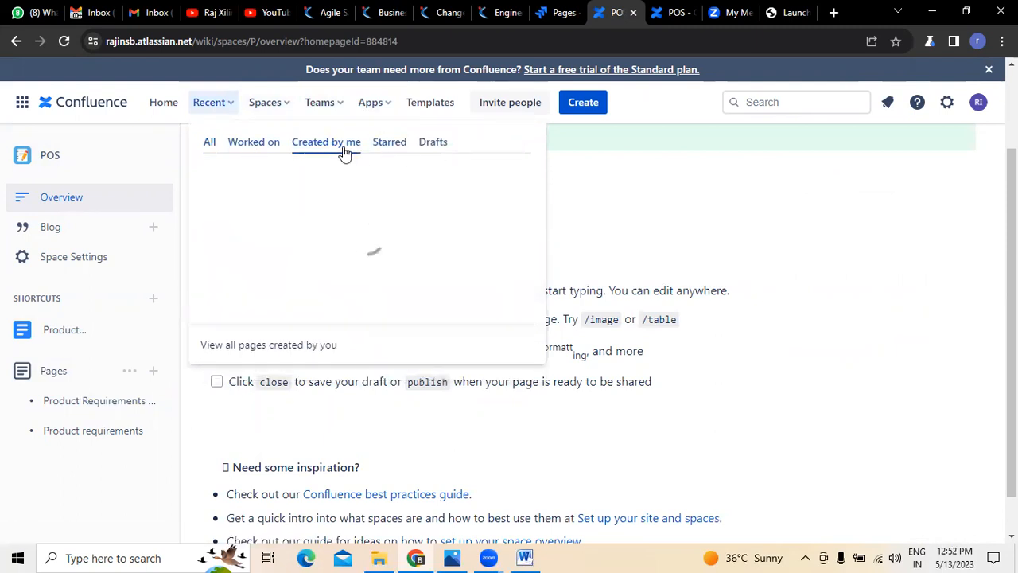
click(254, 146)
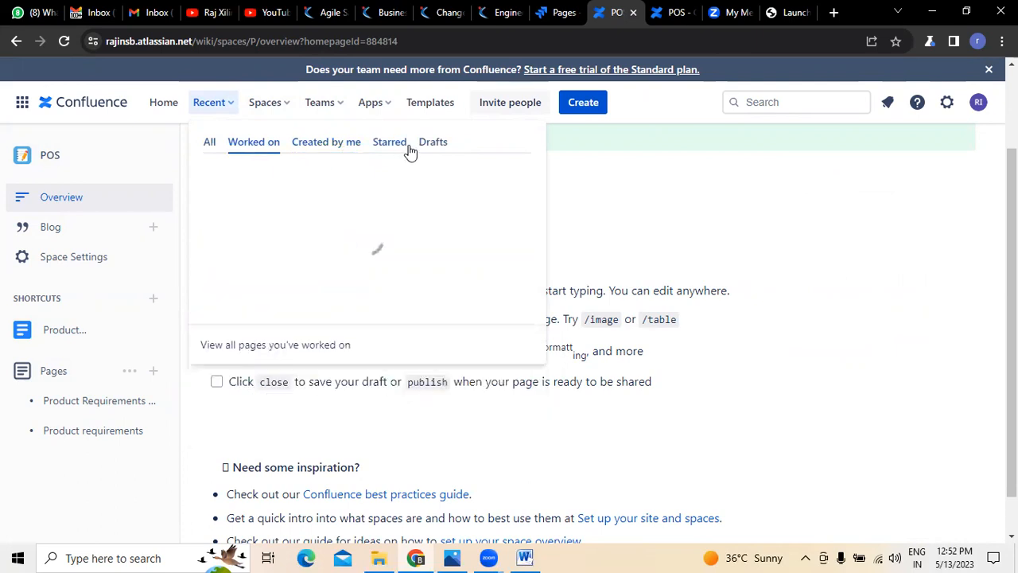
Step: View the list of all spaces and check the options for collaborators and teams
click(288, 103)
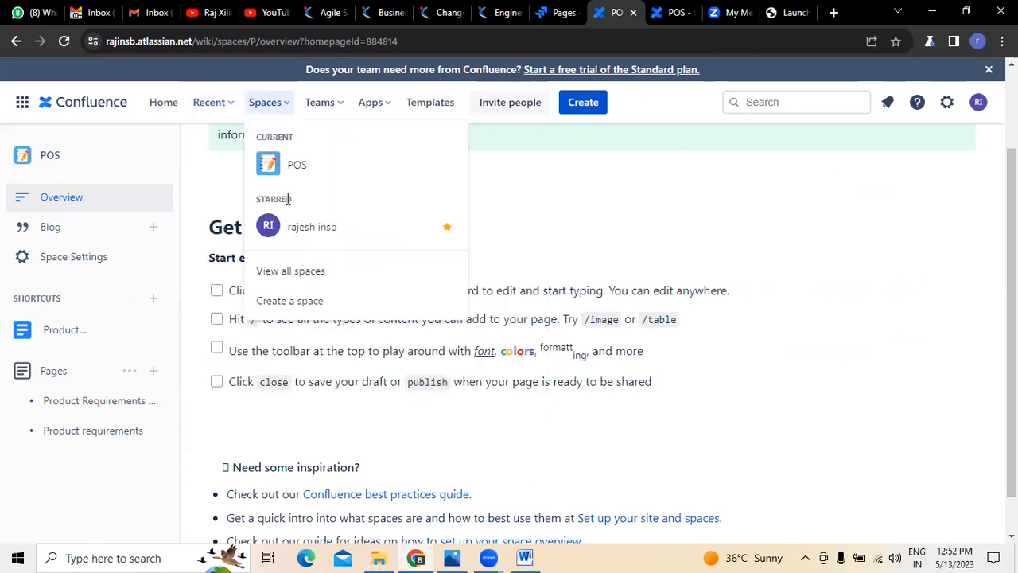
click(319, 273)
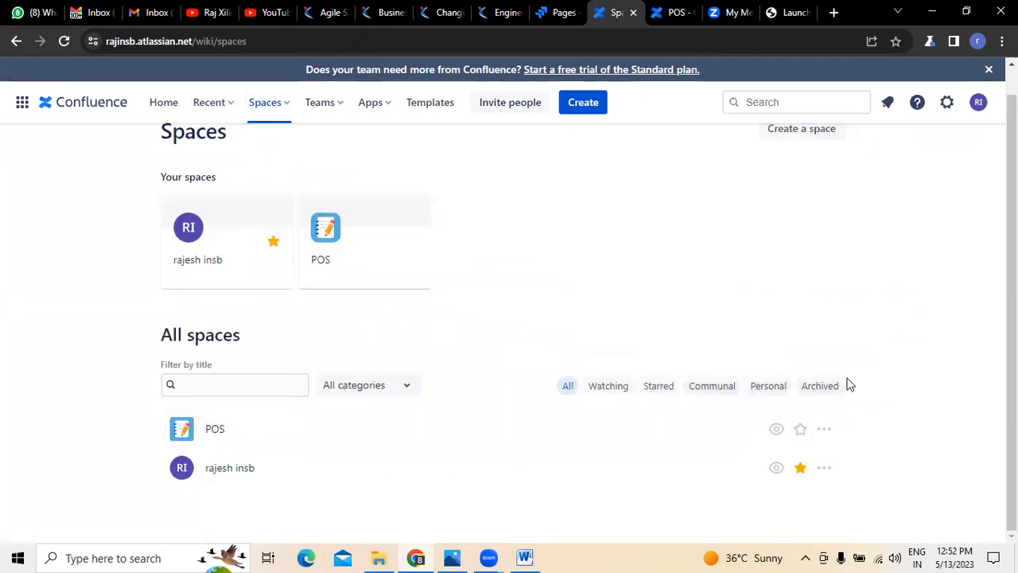
click(337, 102)
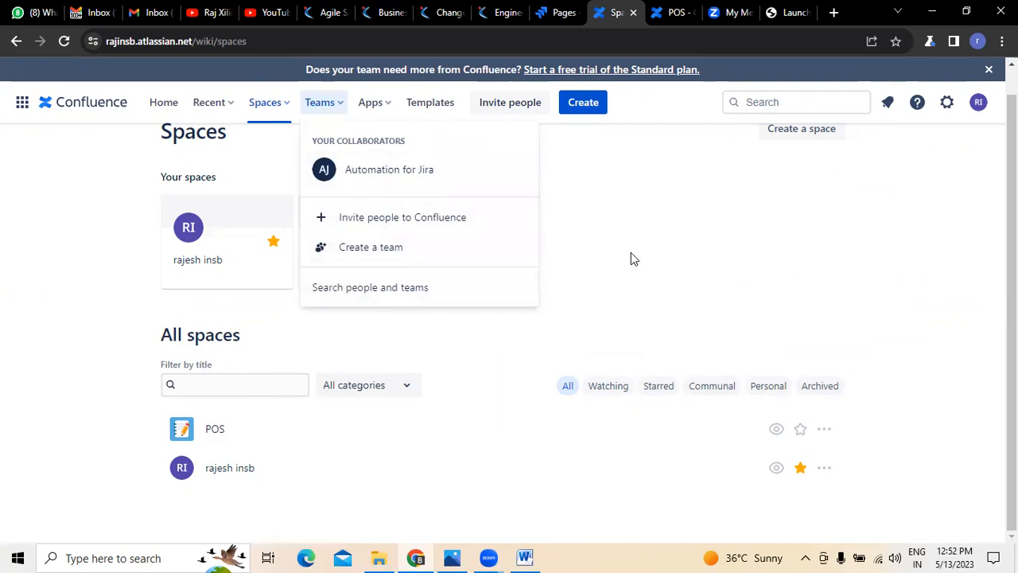
click(667, 240)
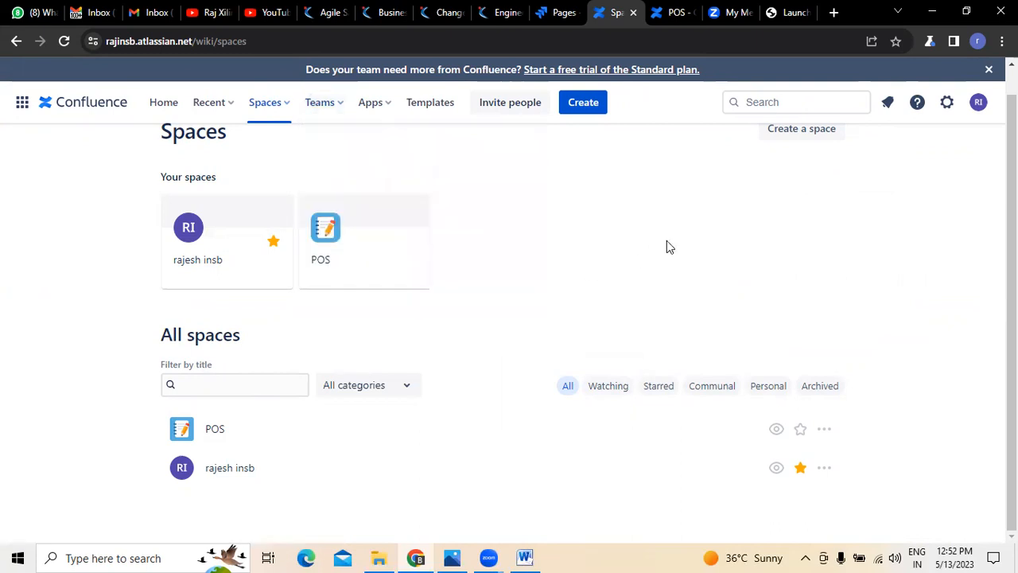
Step: Review the popular apps and look at the workspace sign-in for the Slack app
click(391, 109)
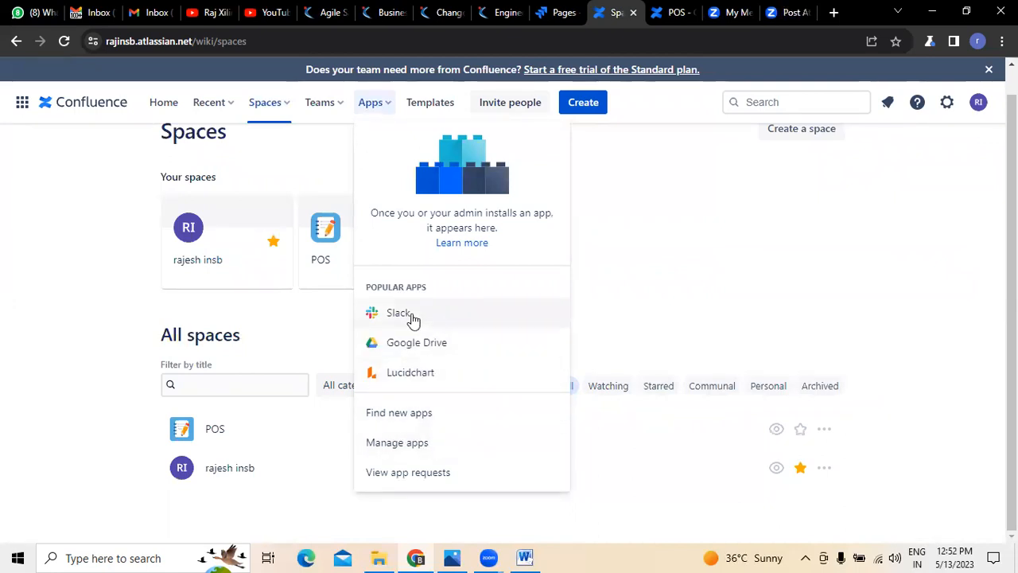
click(411, 315)
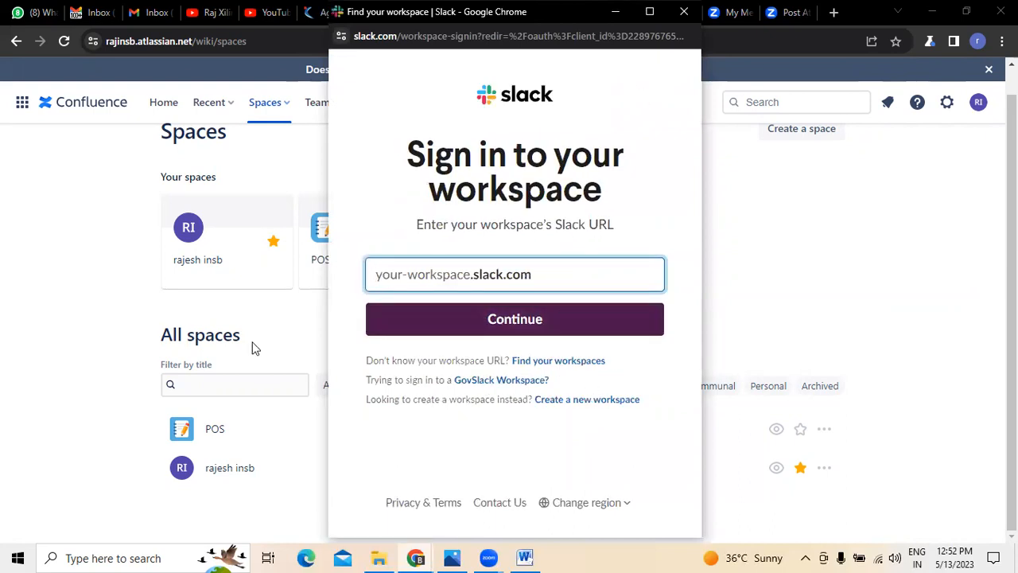
click(104, 319)
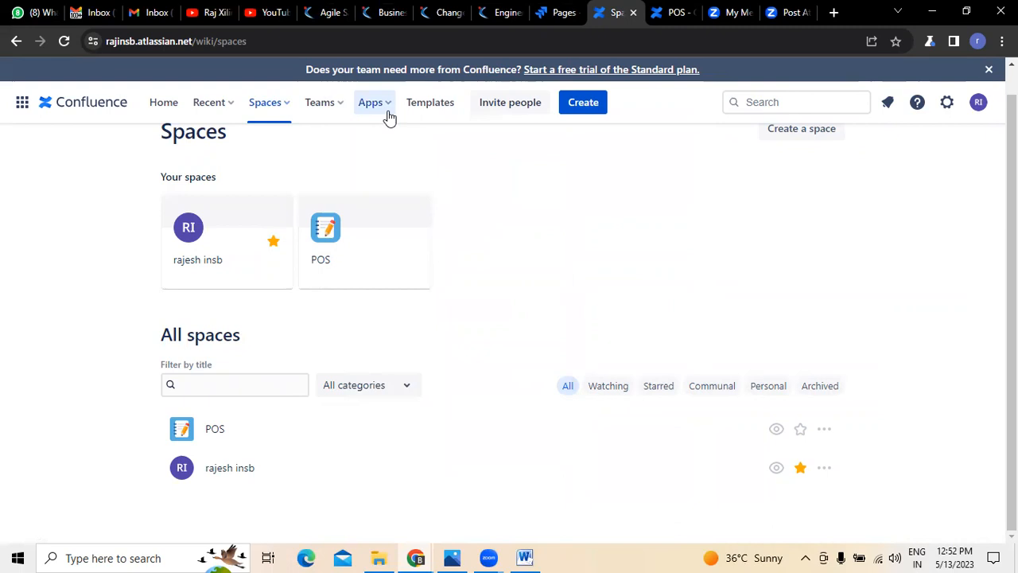
Step: Open the Confluence template library and examine the templates from 1-on-1 Meeting through Competitive analysis
click(444, 110)
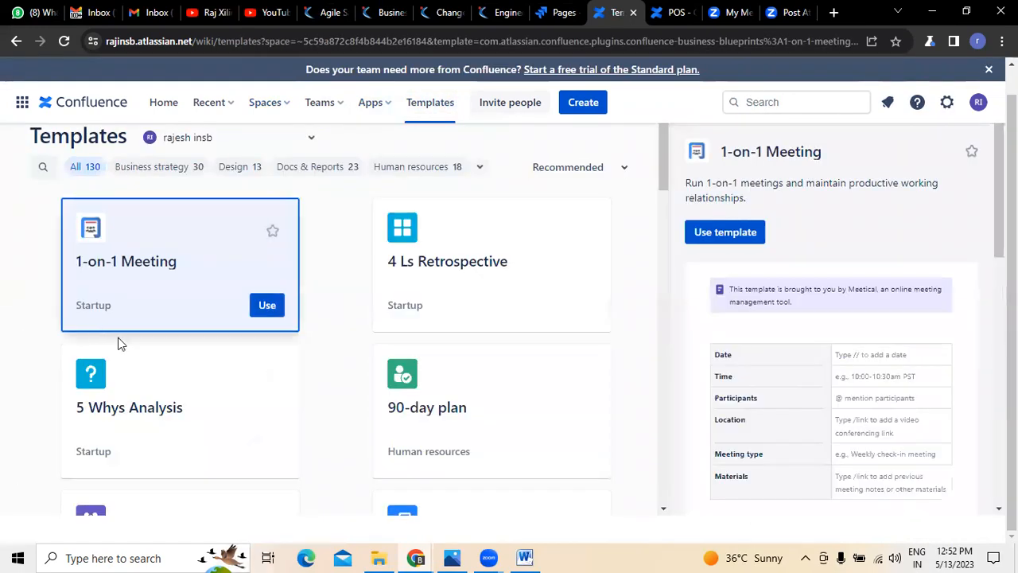
scroll(117, 433, down, 4)
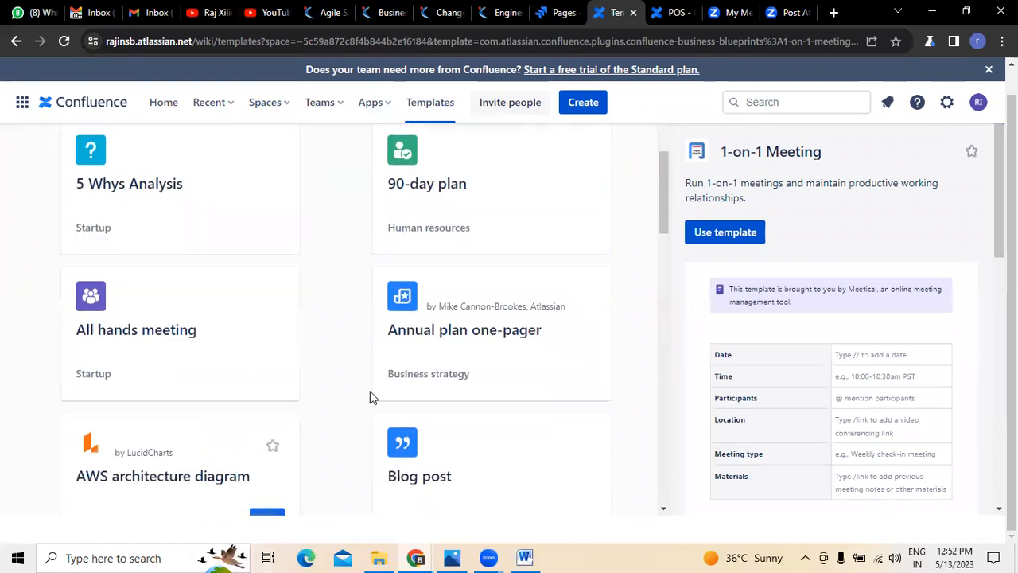
scroll(180, 408, down, 3)
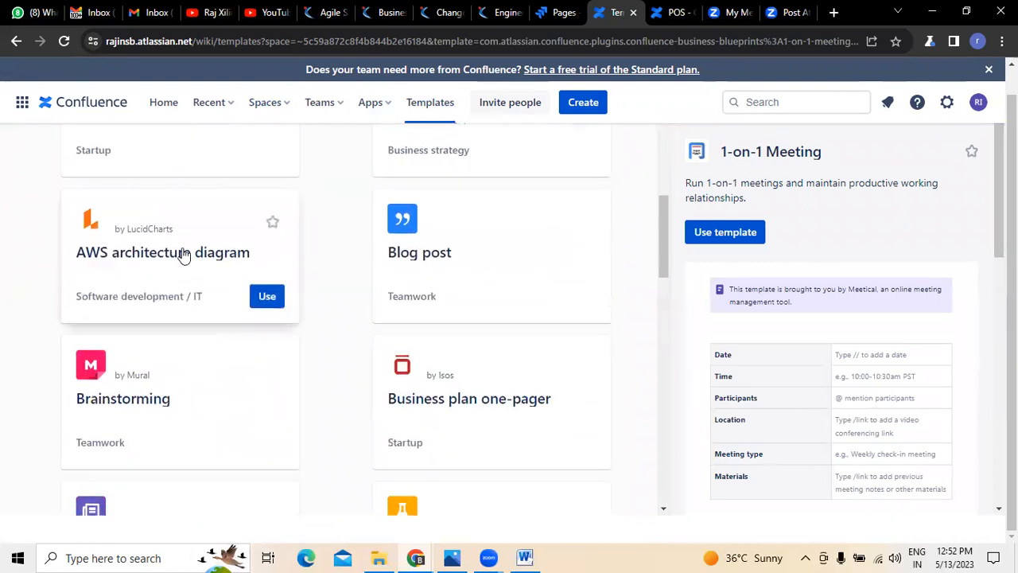
scroll(183, 254, down, 2)
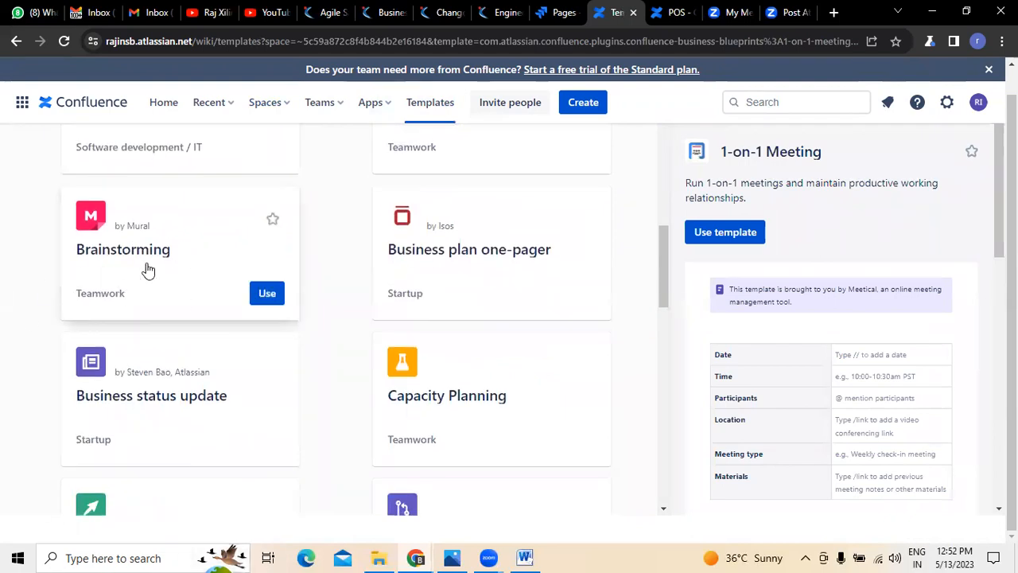
scroll(143, 286, down, 3)
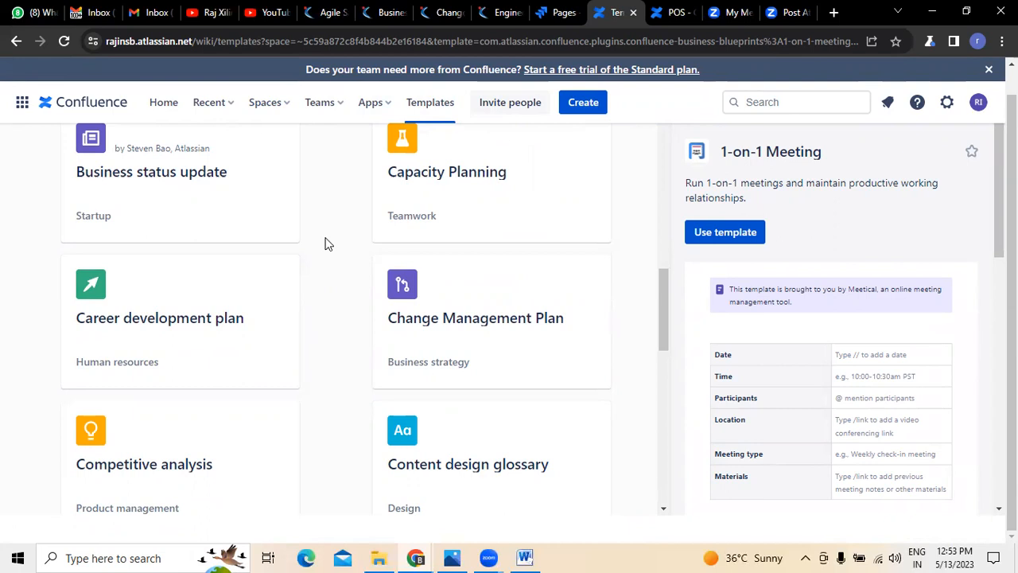
scroll(324, 243, up, 2)
mouse_move(411, 398)
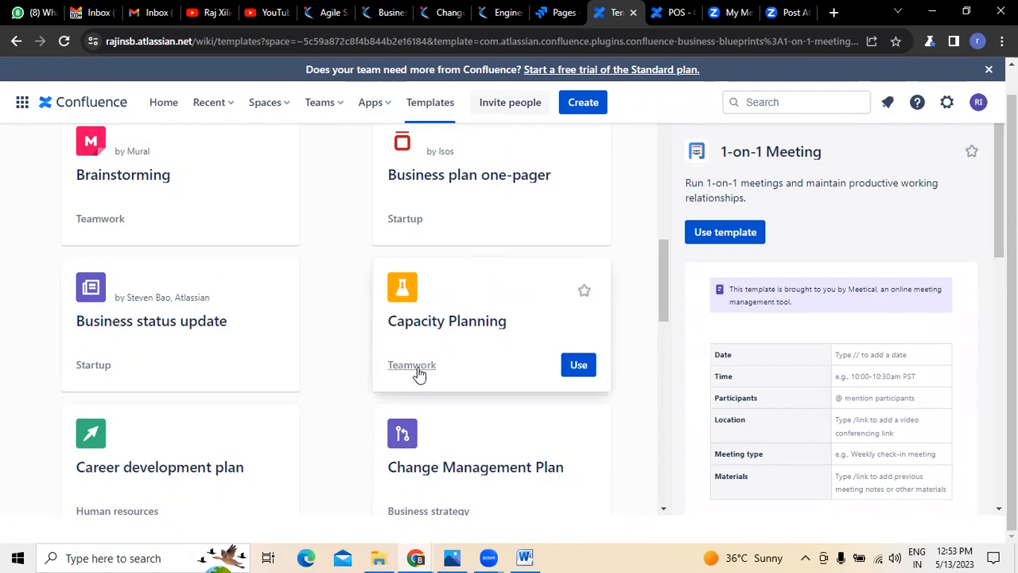
scroll(288, 366, down, 3)
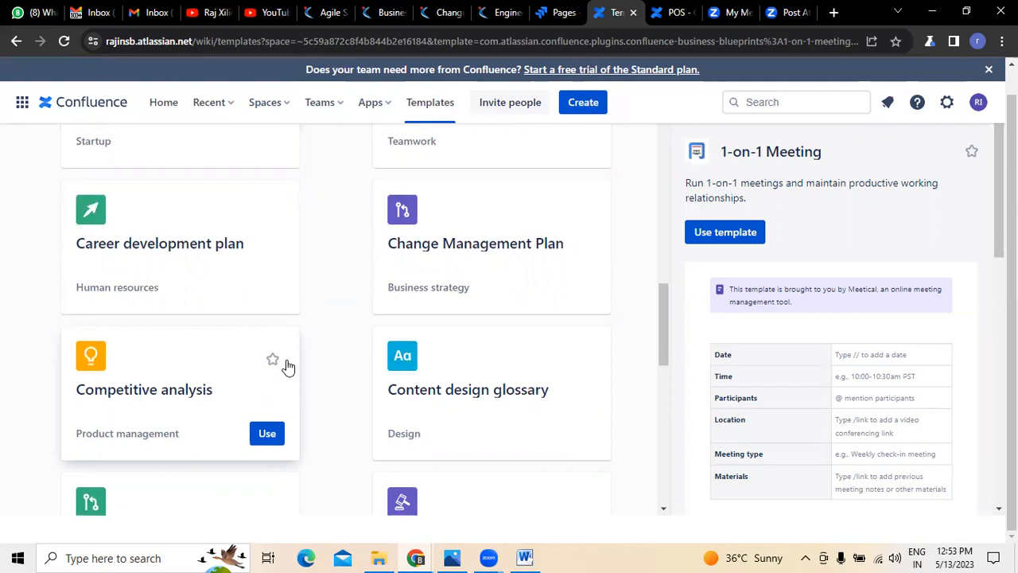
Step: Go back over the first templates in the library and browse further to the customer interview and decision documentation templates
scroll(477, 295, up, 2)
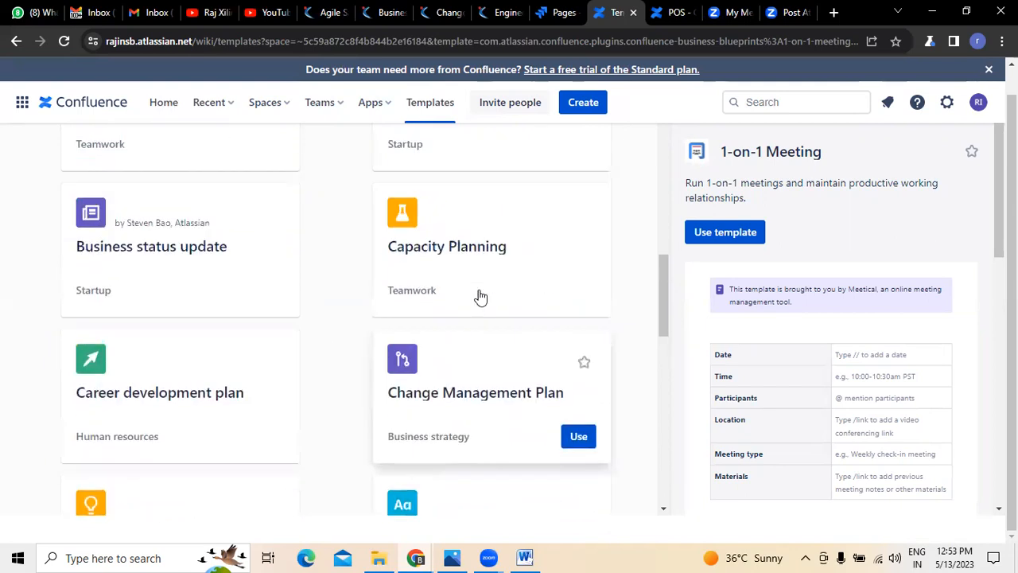
scroll(477, 295, up, 2)
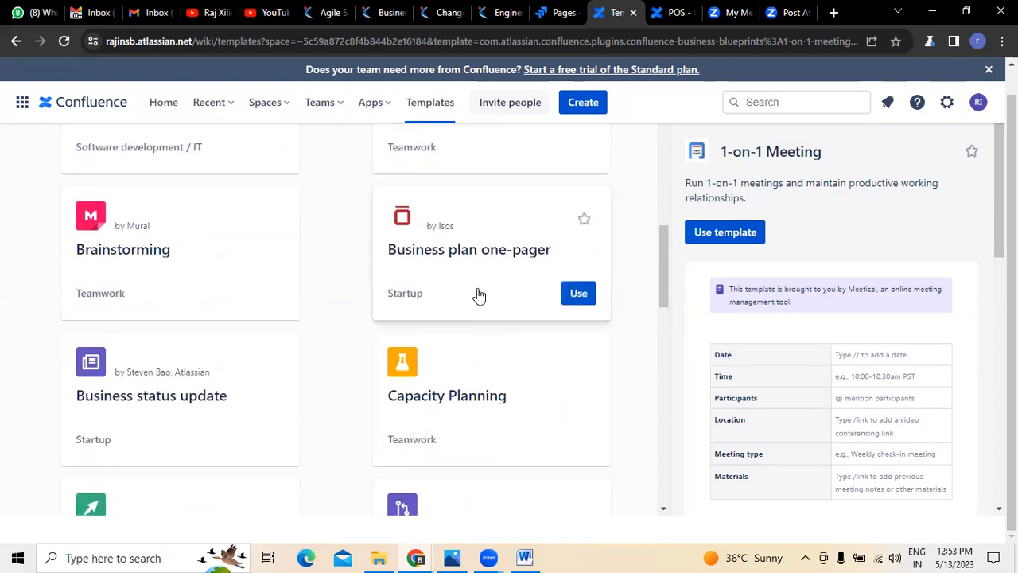
scroll(477, 295, up, 2)
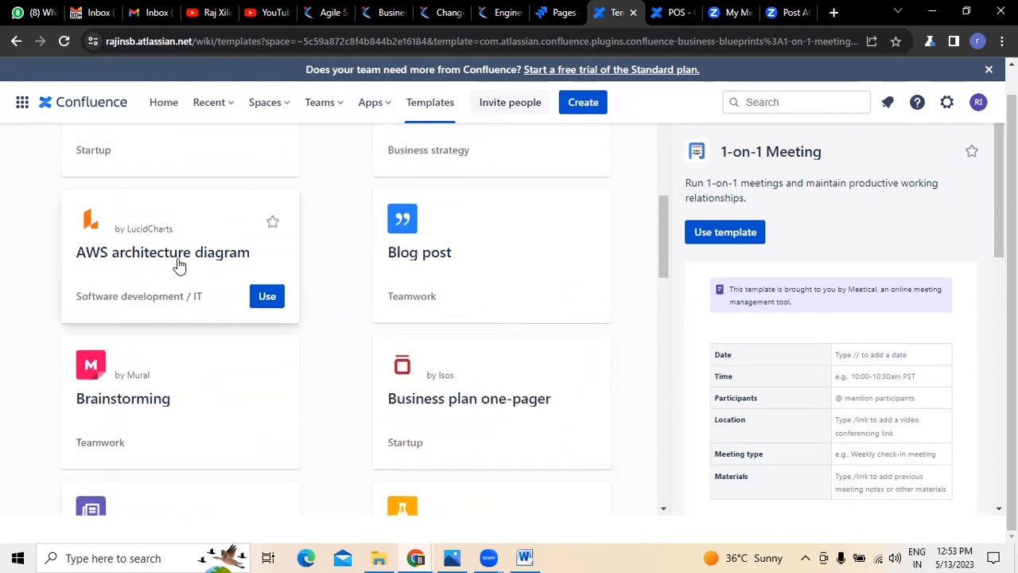
scroll(178, 265, up, 3)
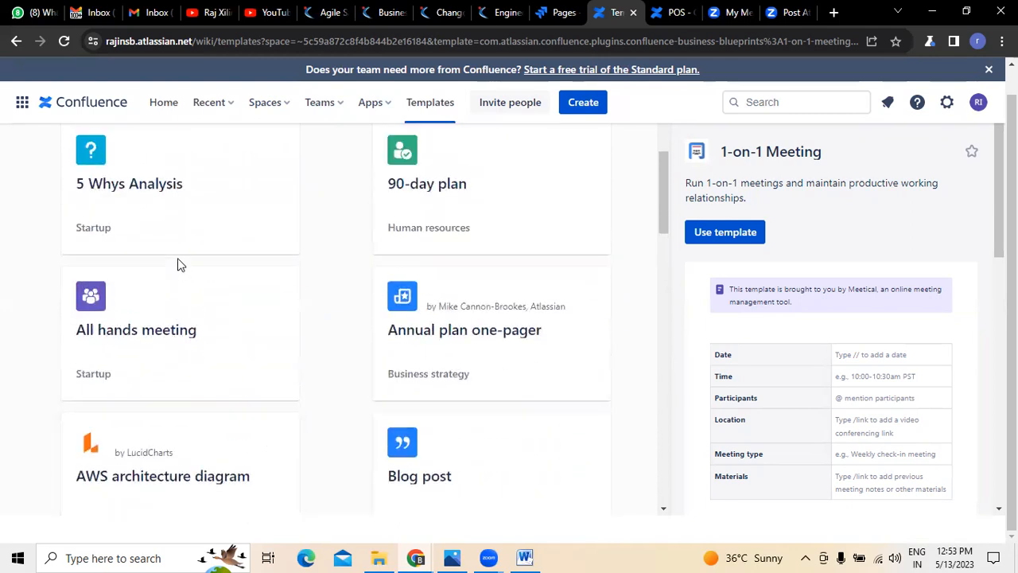
scroll(177, 265, up, 2)
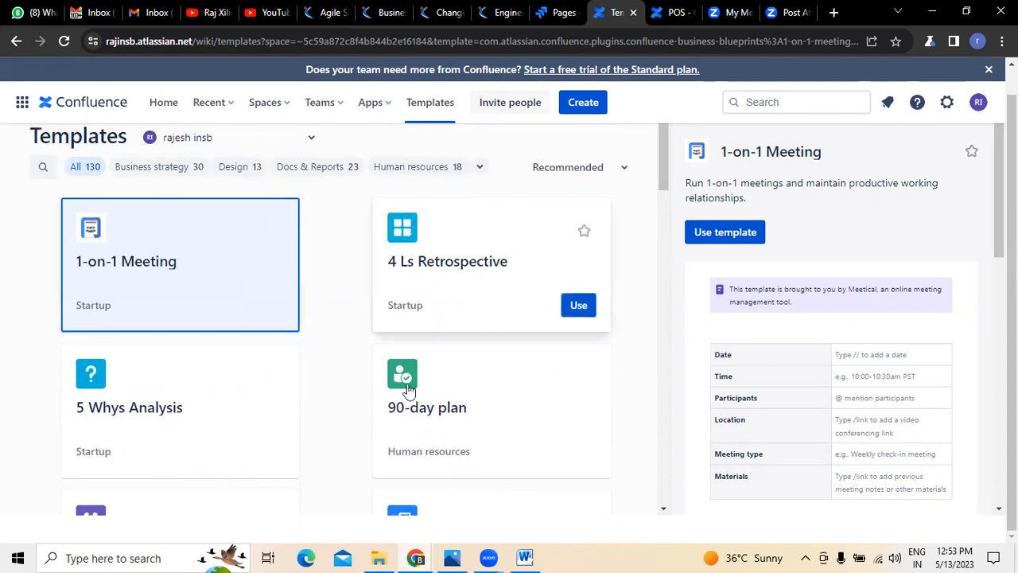
scroll(257, 354, down, 4)
scroll(256, 354, down, 10)
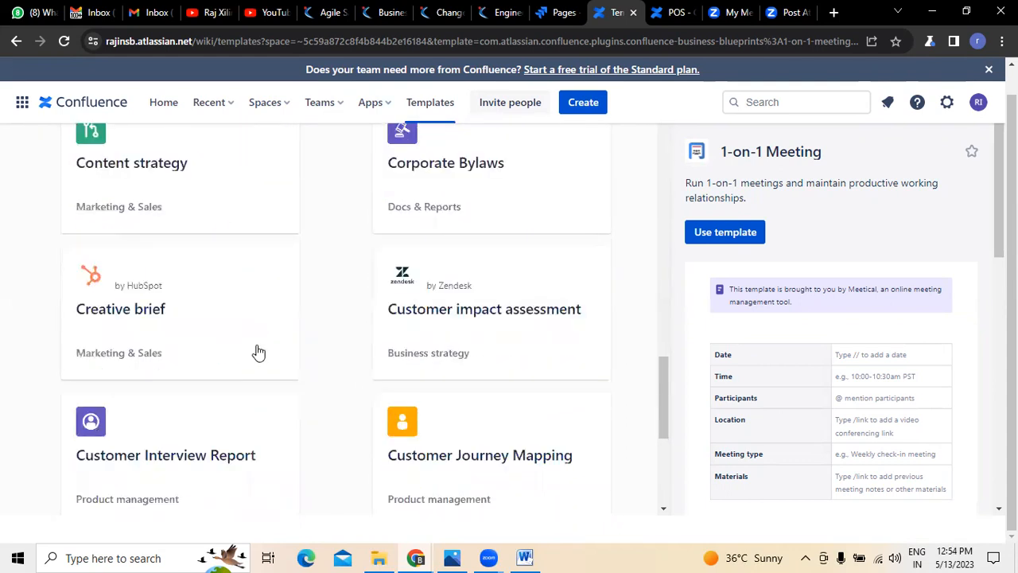
scroll(257, 354, down, 2)
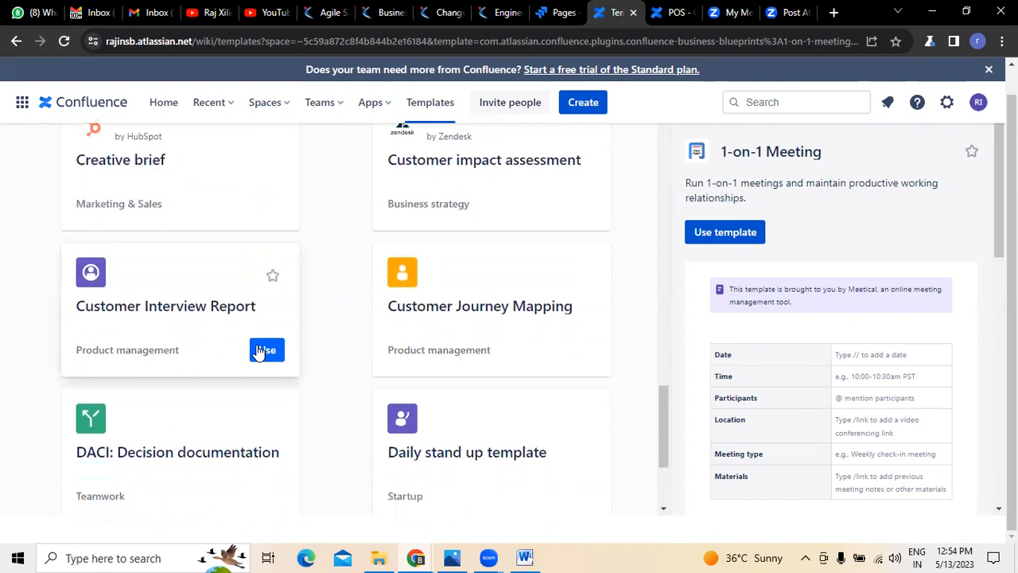